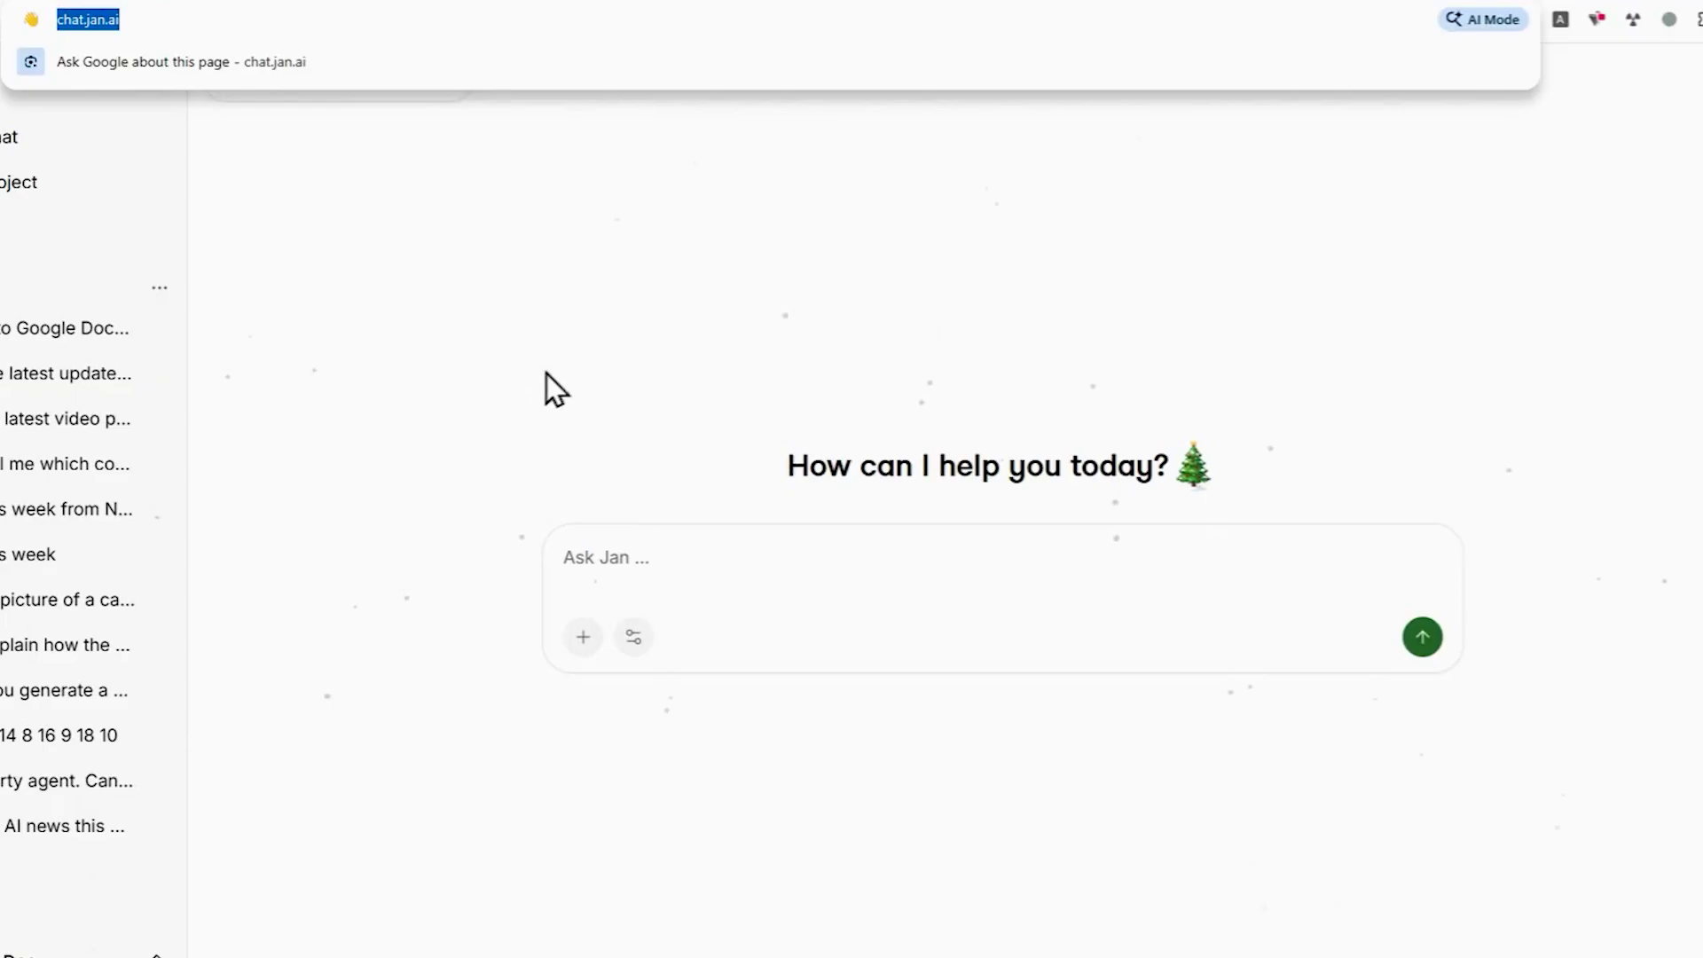
- Look through Perplexity's Comet browser page at perplexity.ai/comet, down to the "Do anything with Comet" section
left_click(267, 188)
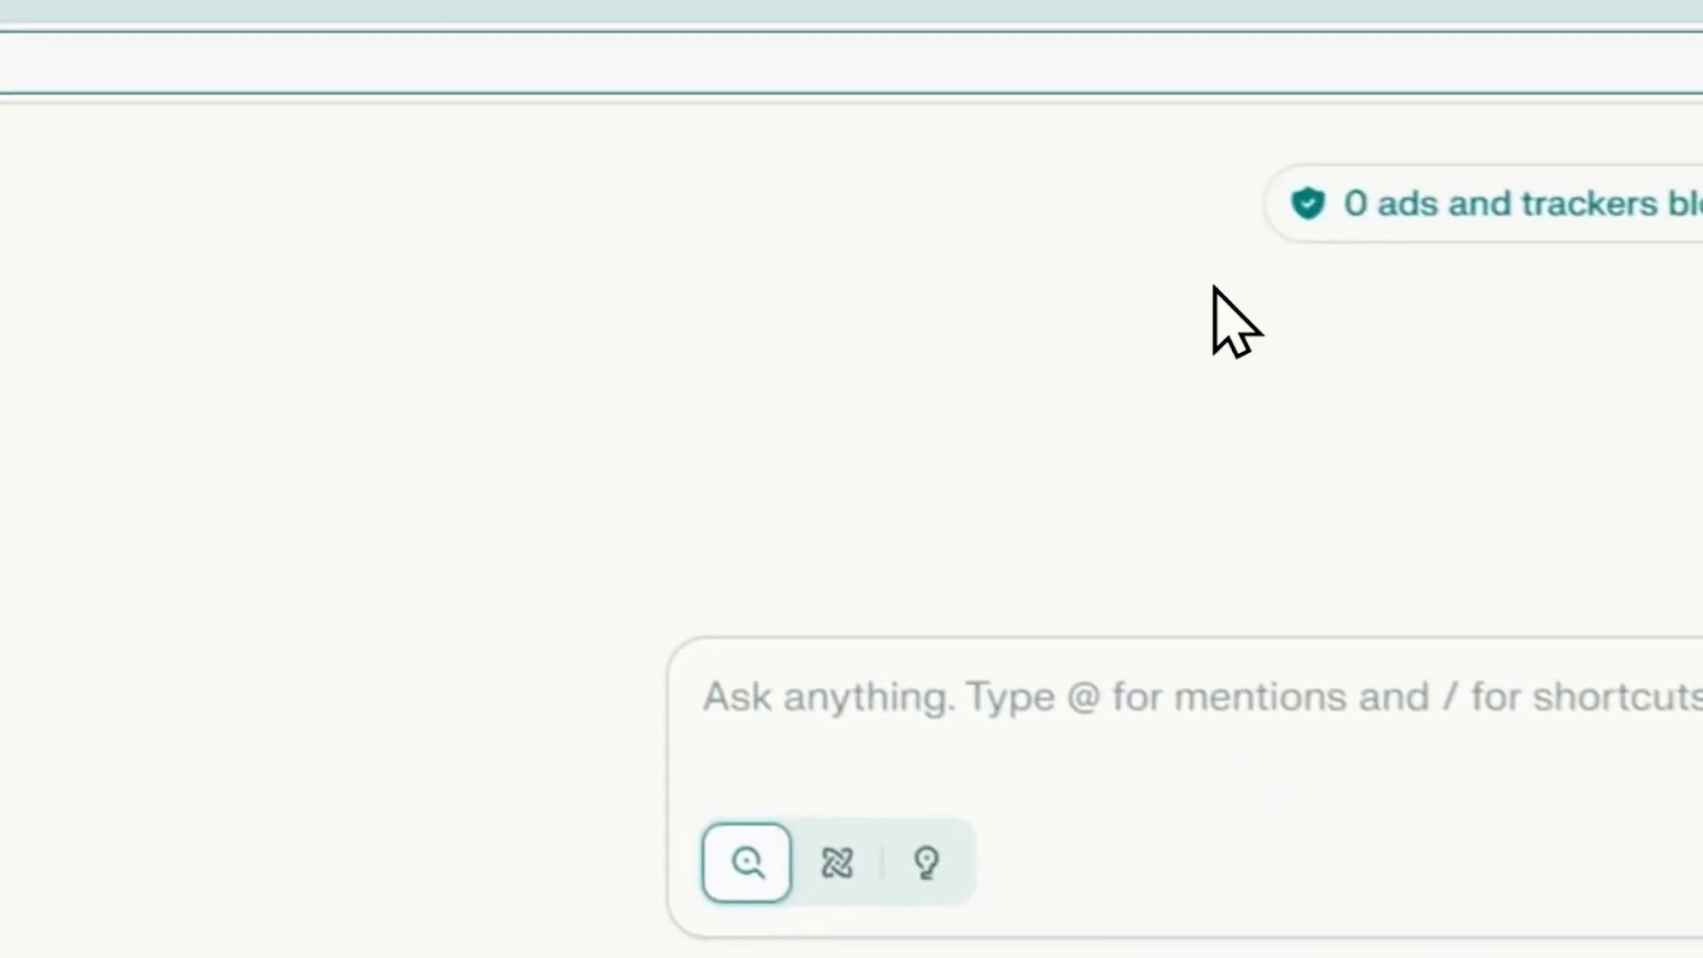
left_click(232, 11)
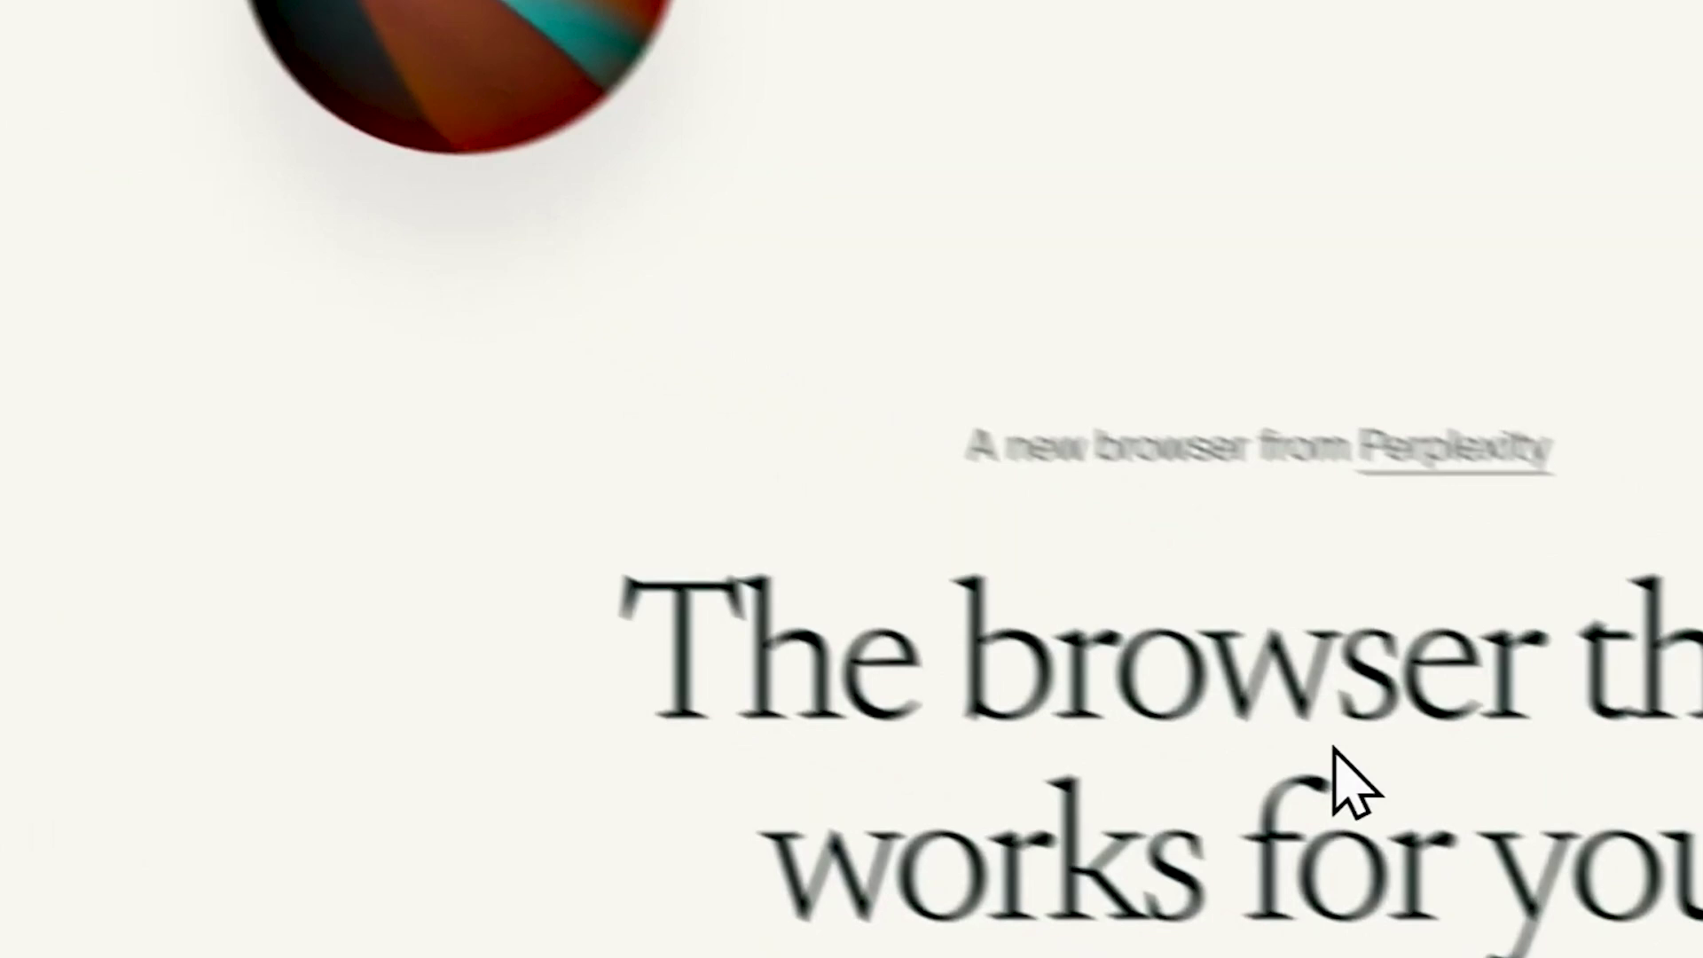
scroll(1335, 750, "down", 5)
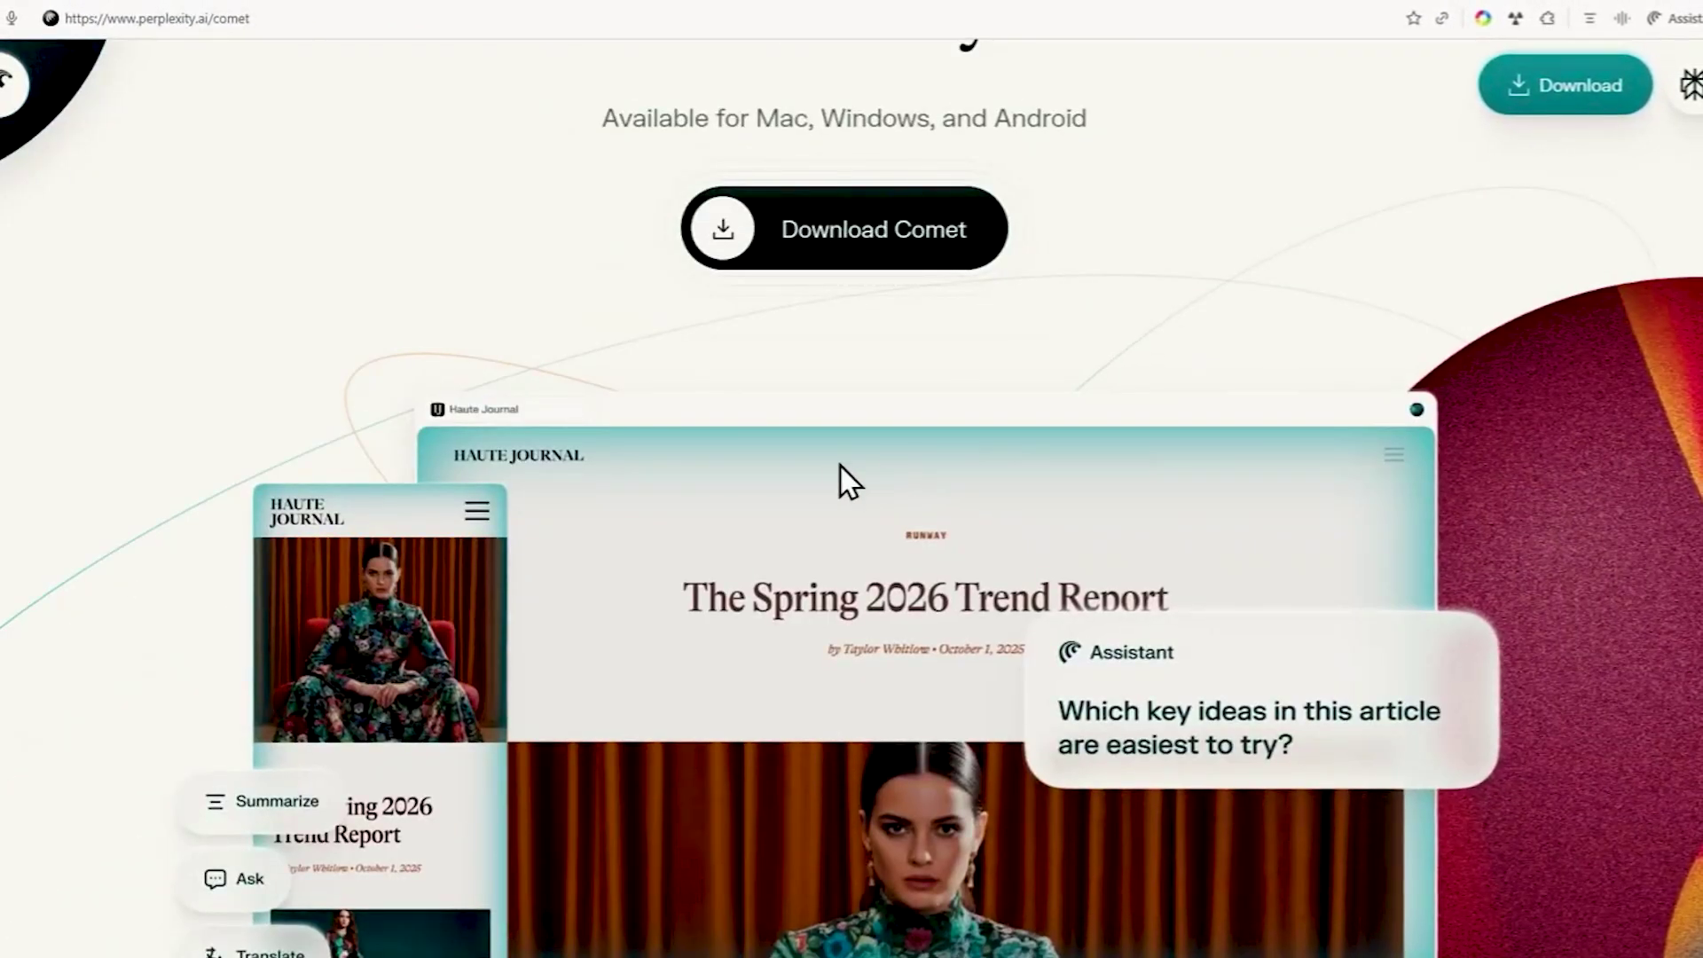
scroll(781, 491, "down", 3)
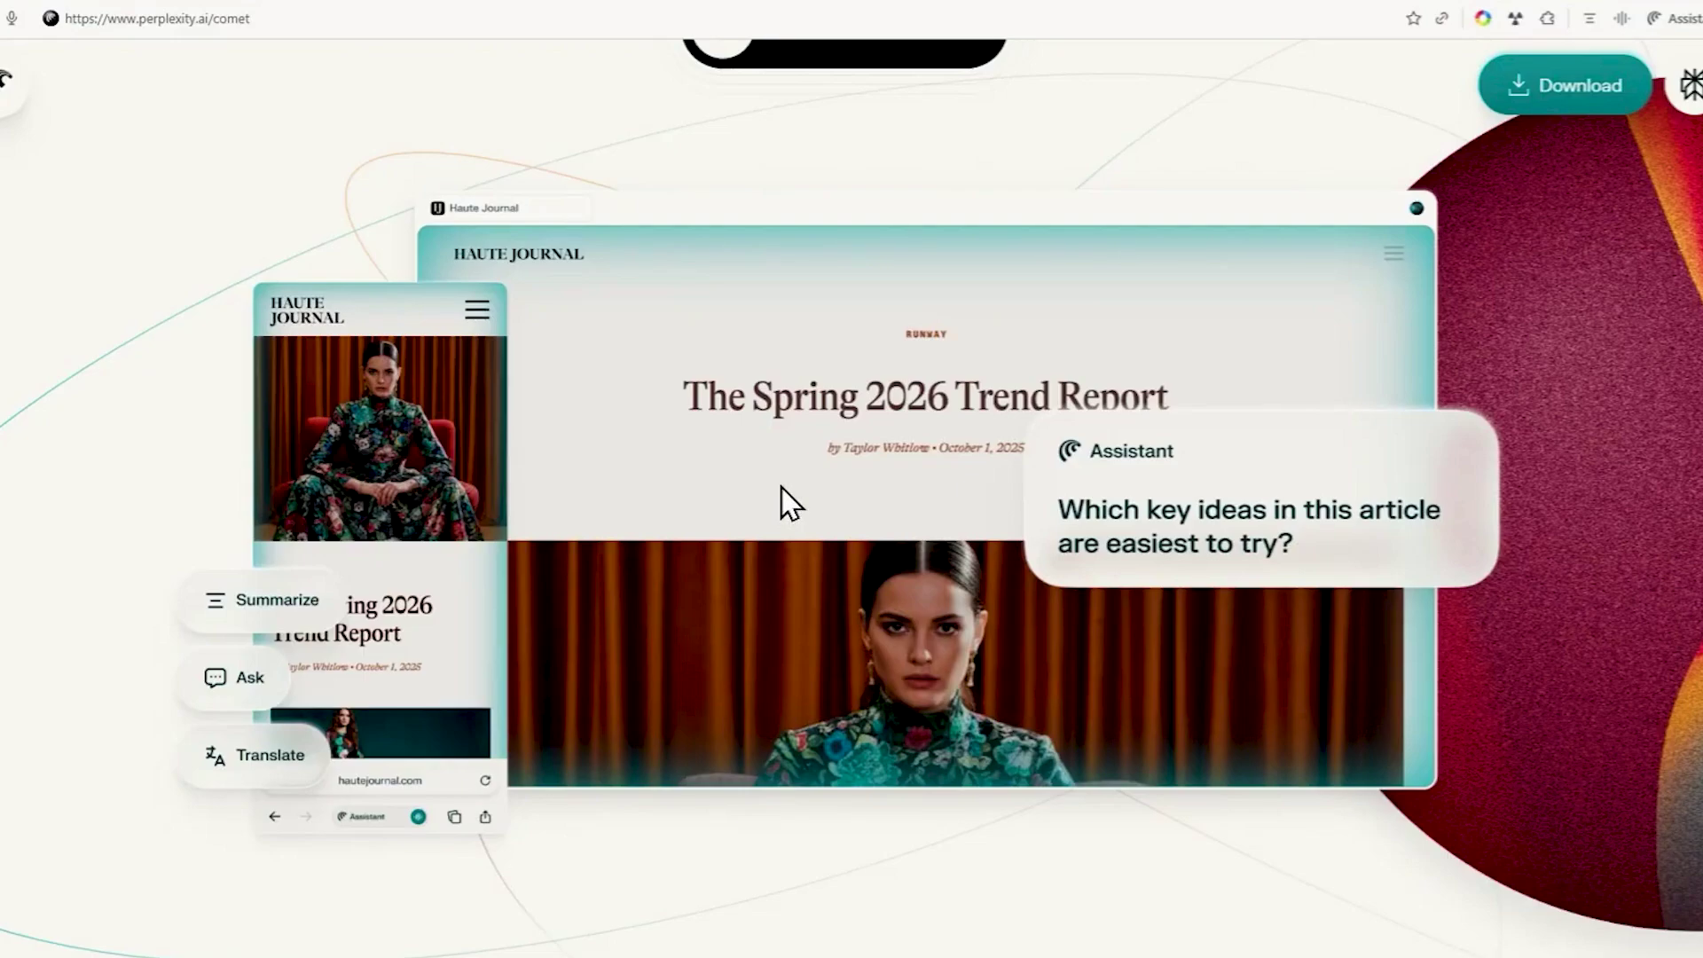
scroll(760, 429, "down", 3)
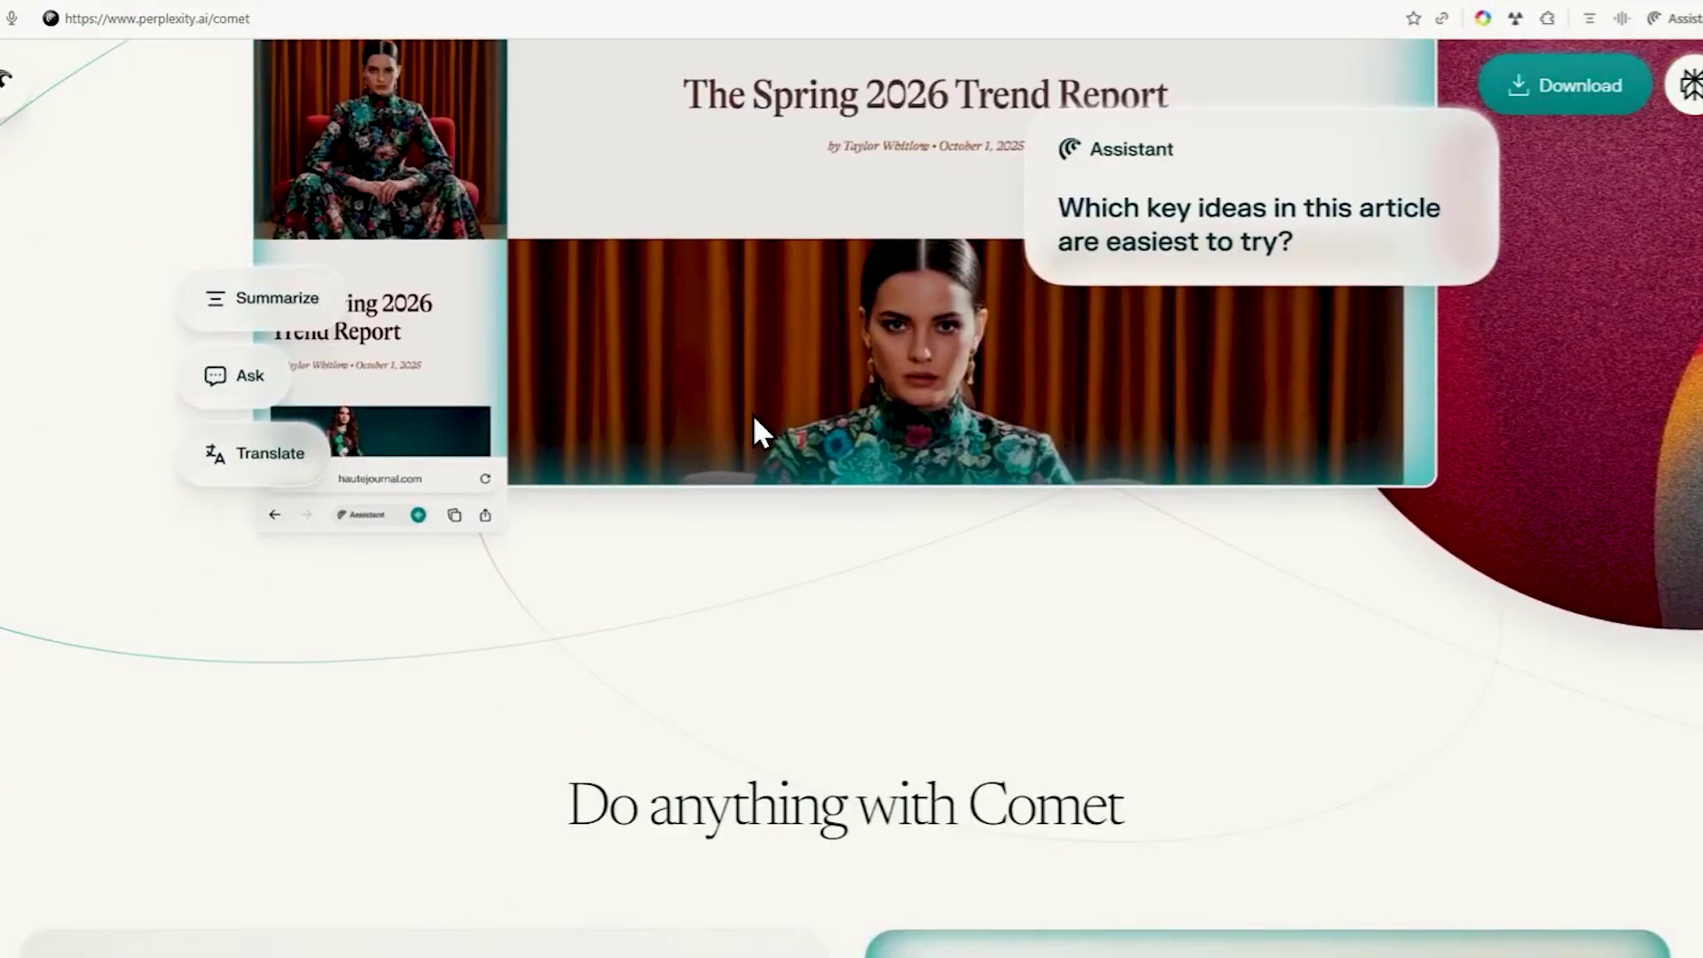
scroll(752, 414, "down", 5)
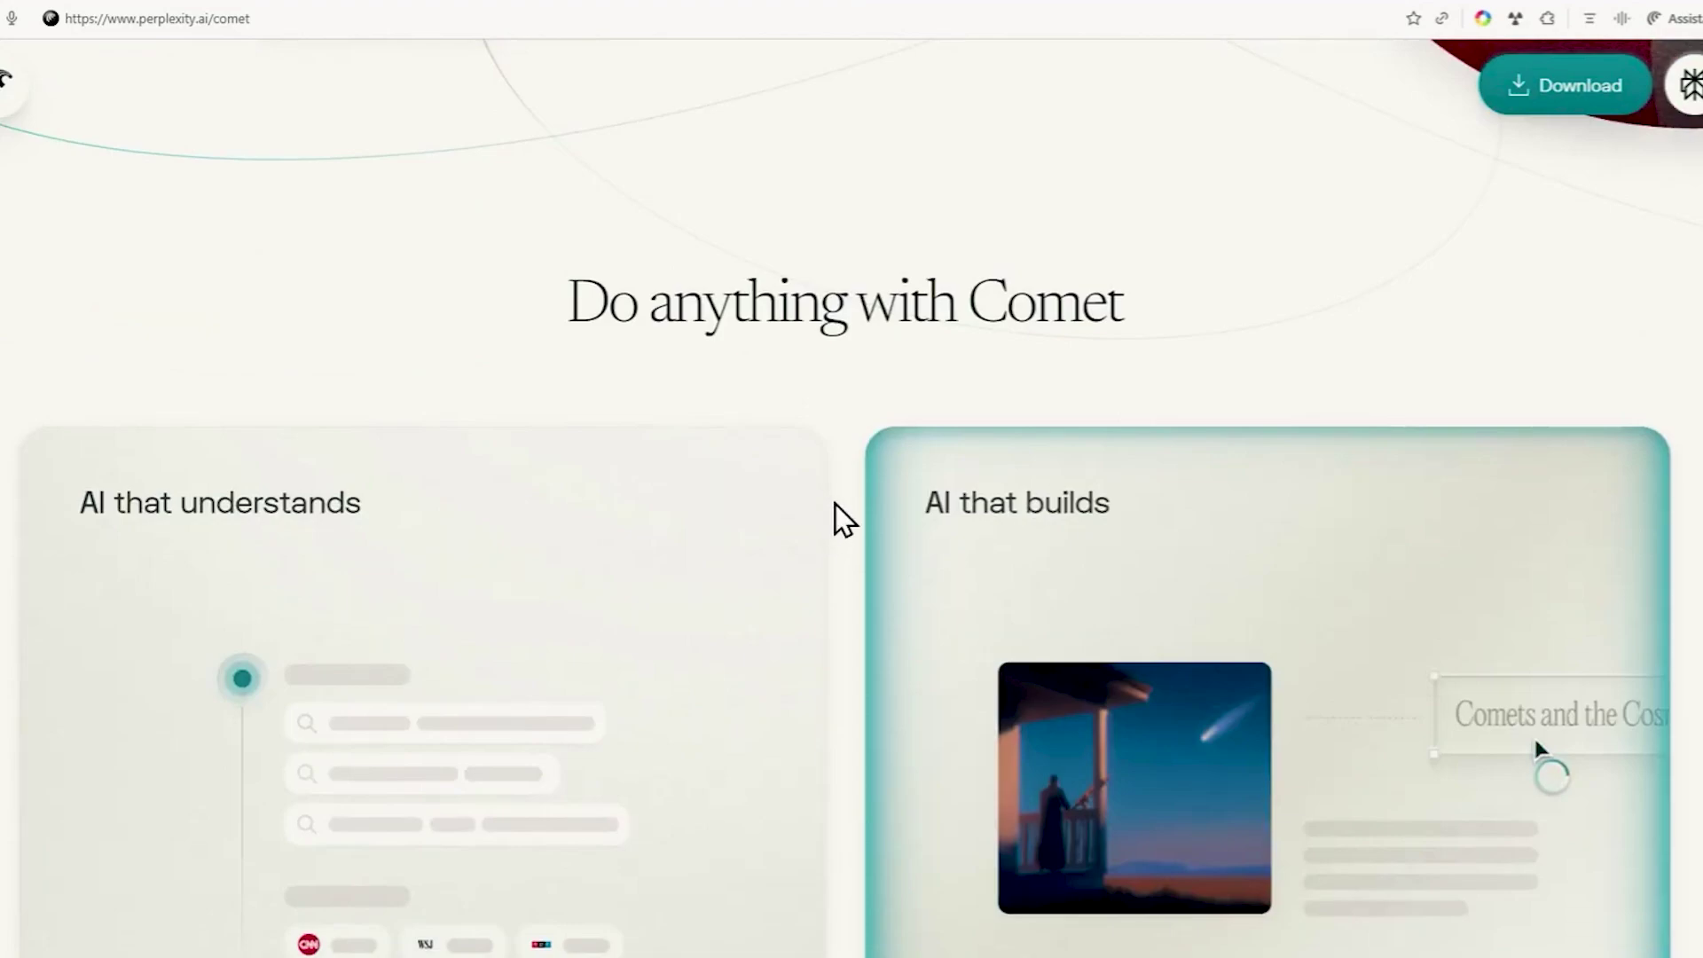
scroll(736, 417, "down", 3)
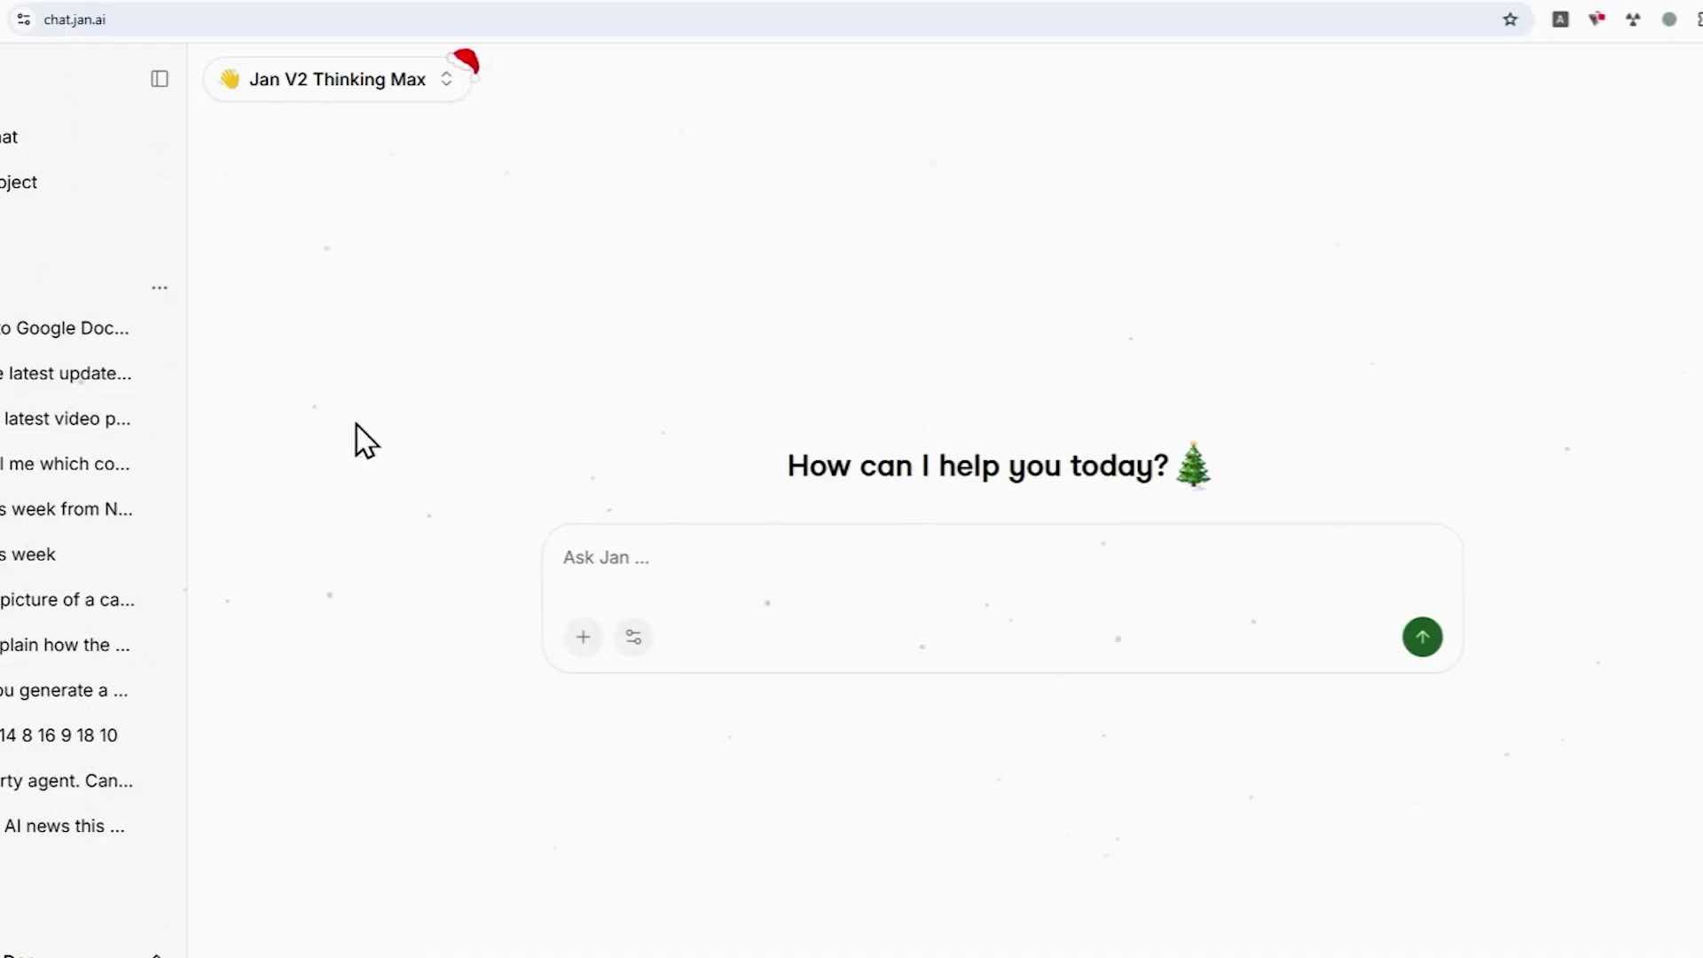
- Return to the Jan chat at chat.jan.ai and switch on its Browse tool to reach the required extension's store page
left_click(124, 23)
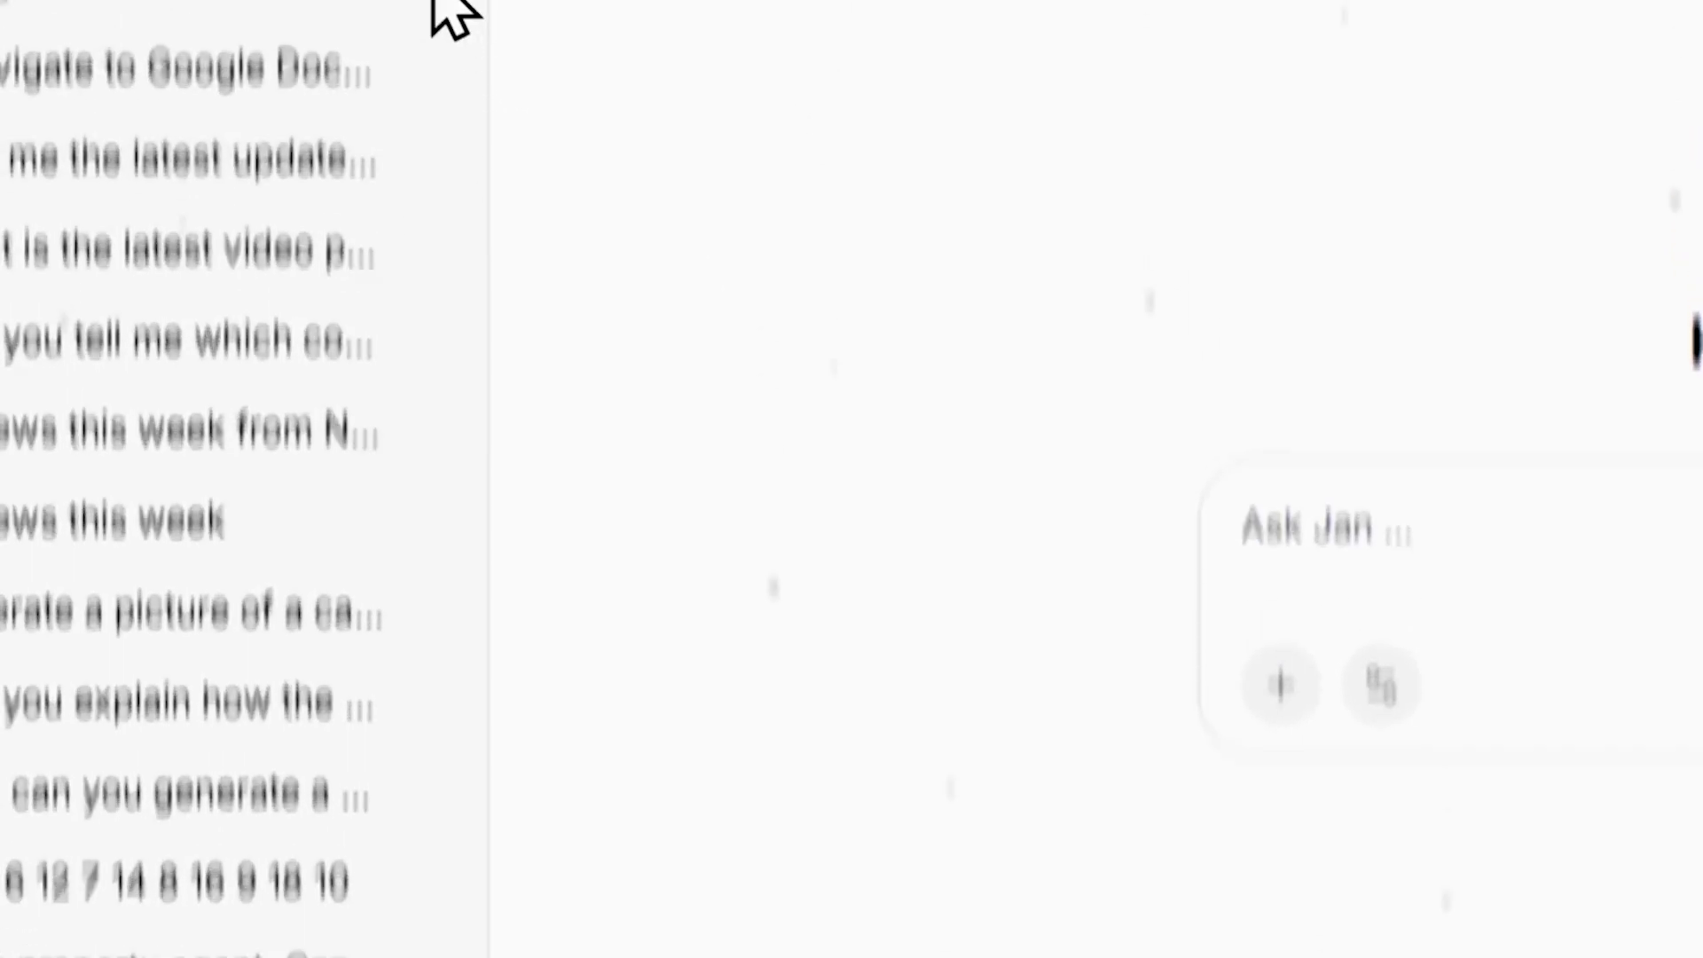
left_click(428, 36)
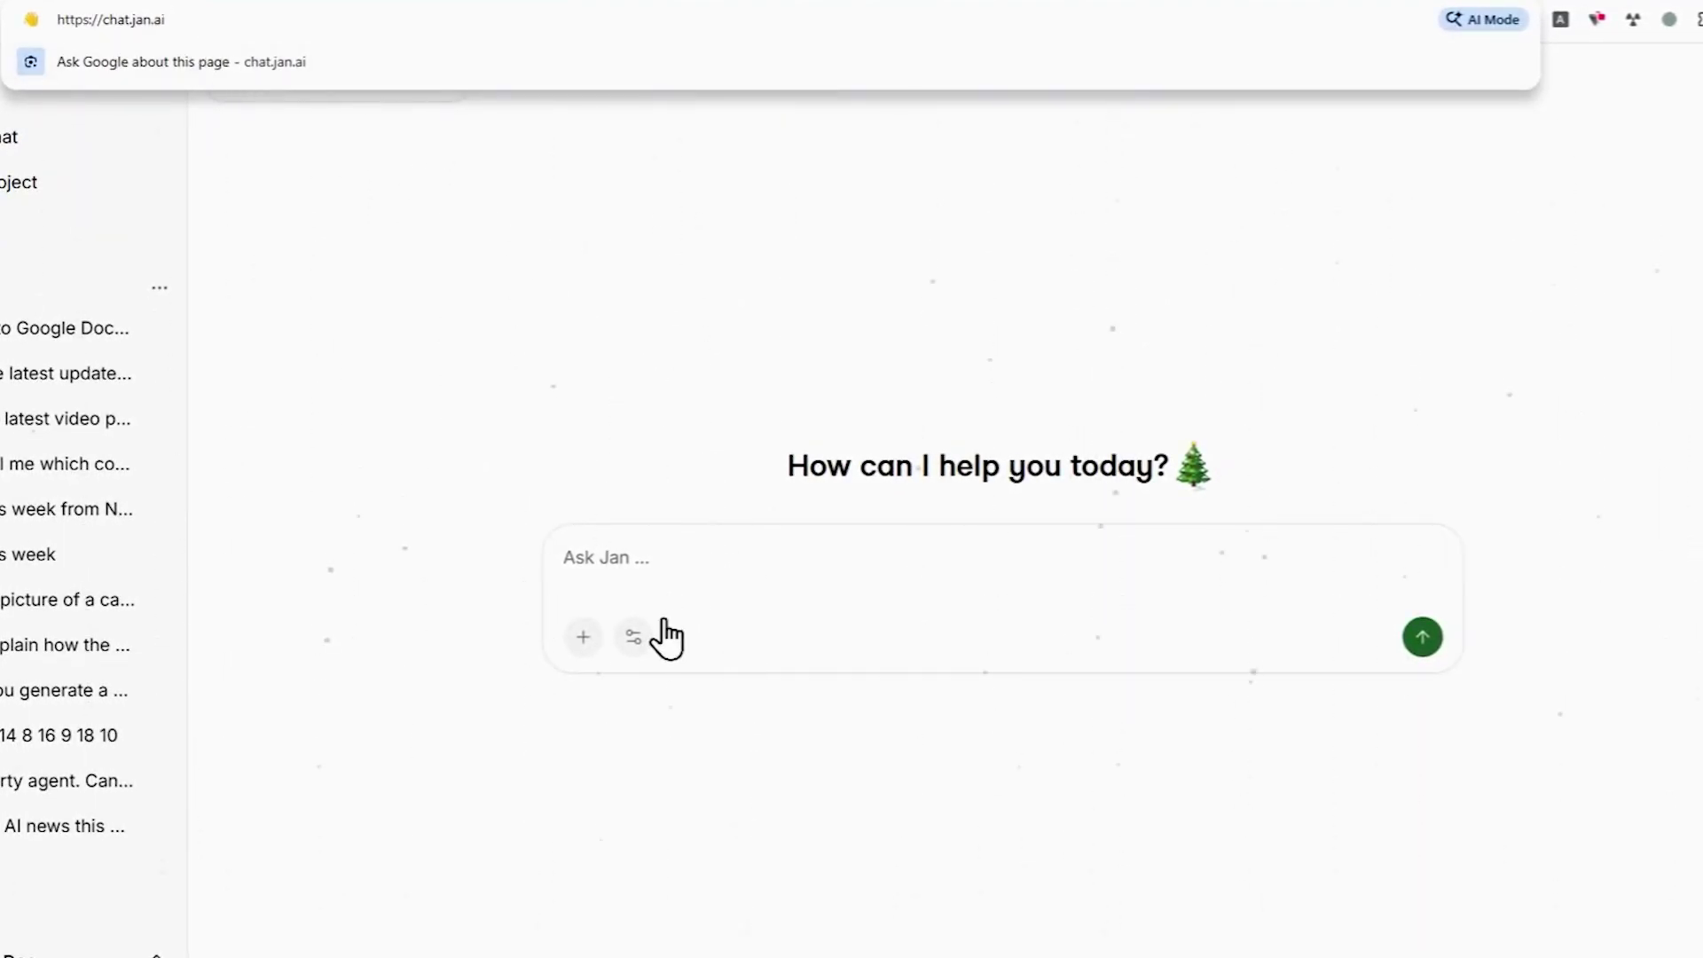
left_click(633, 647)
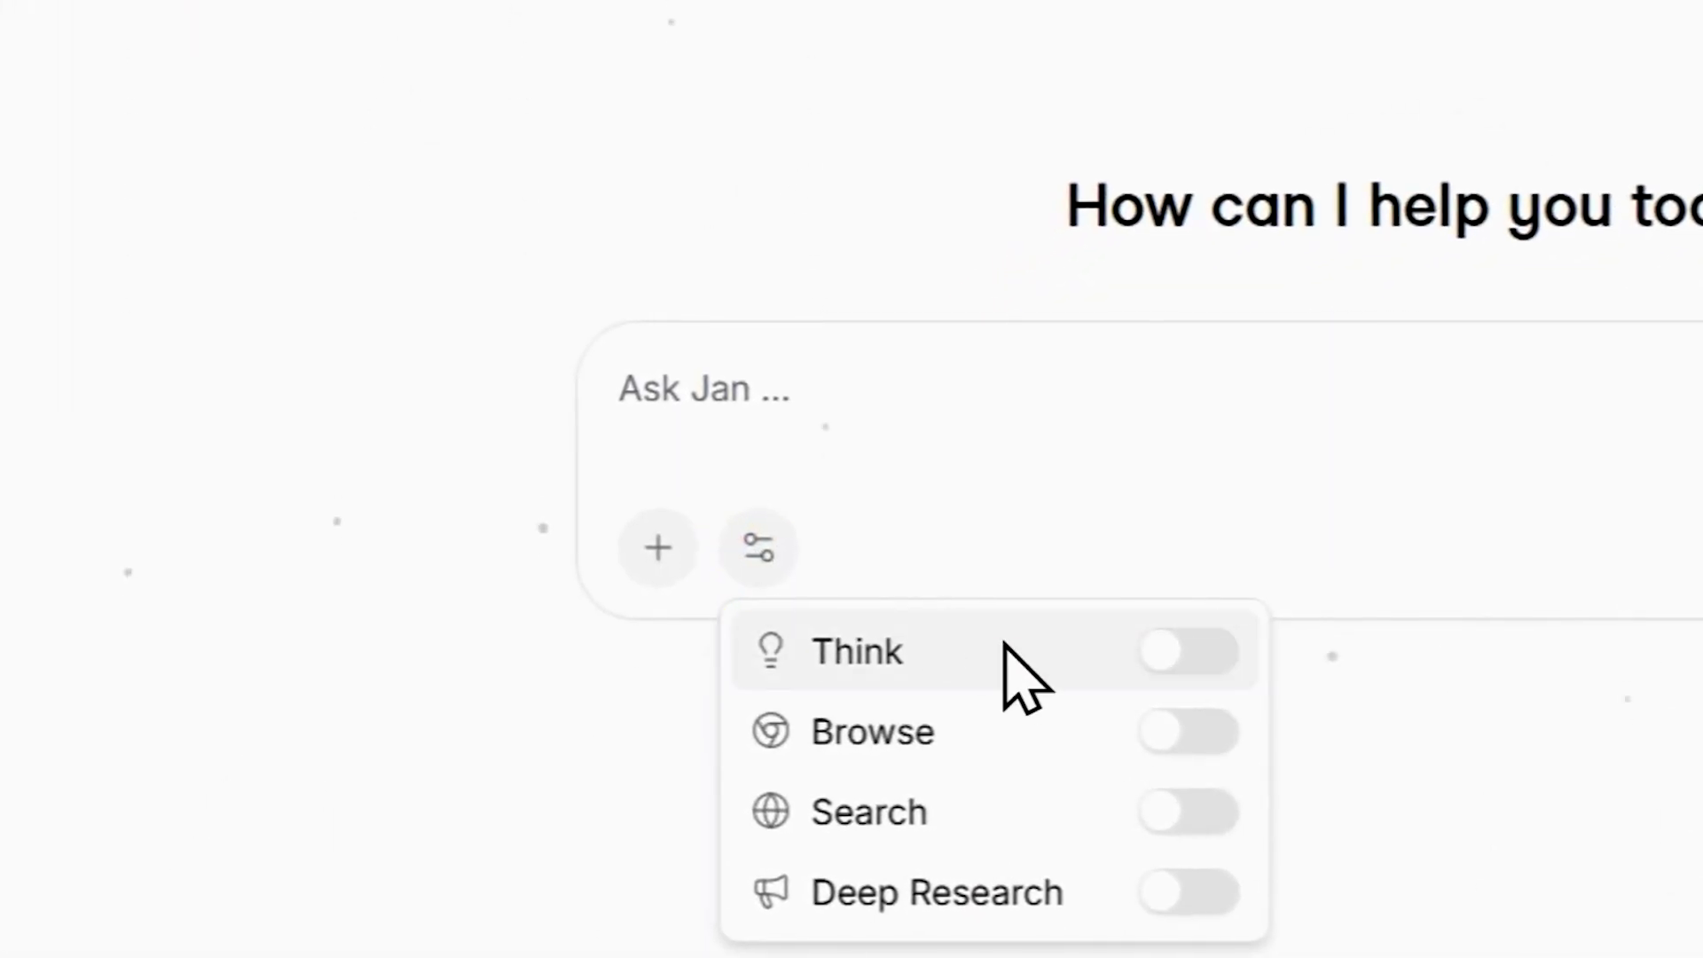
left_click(1159, 738)
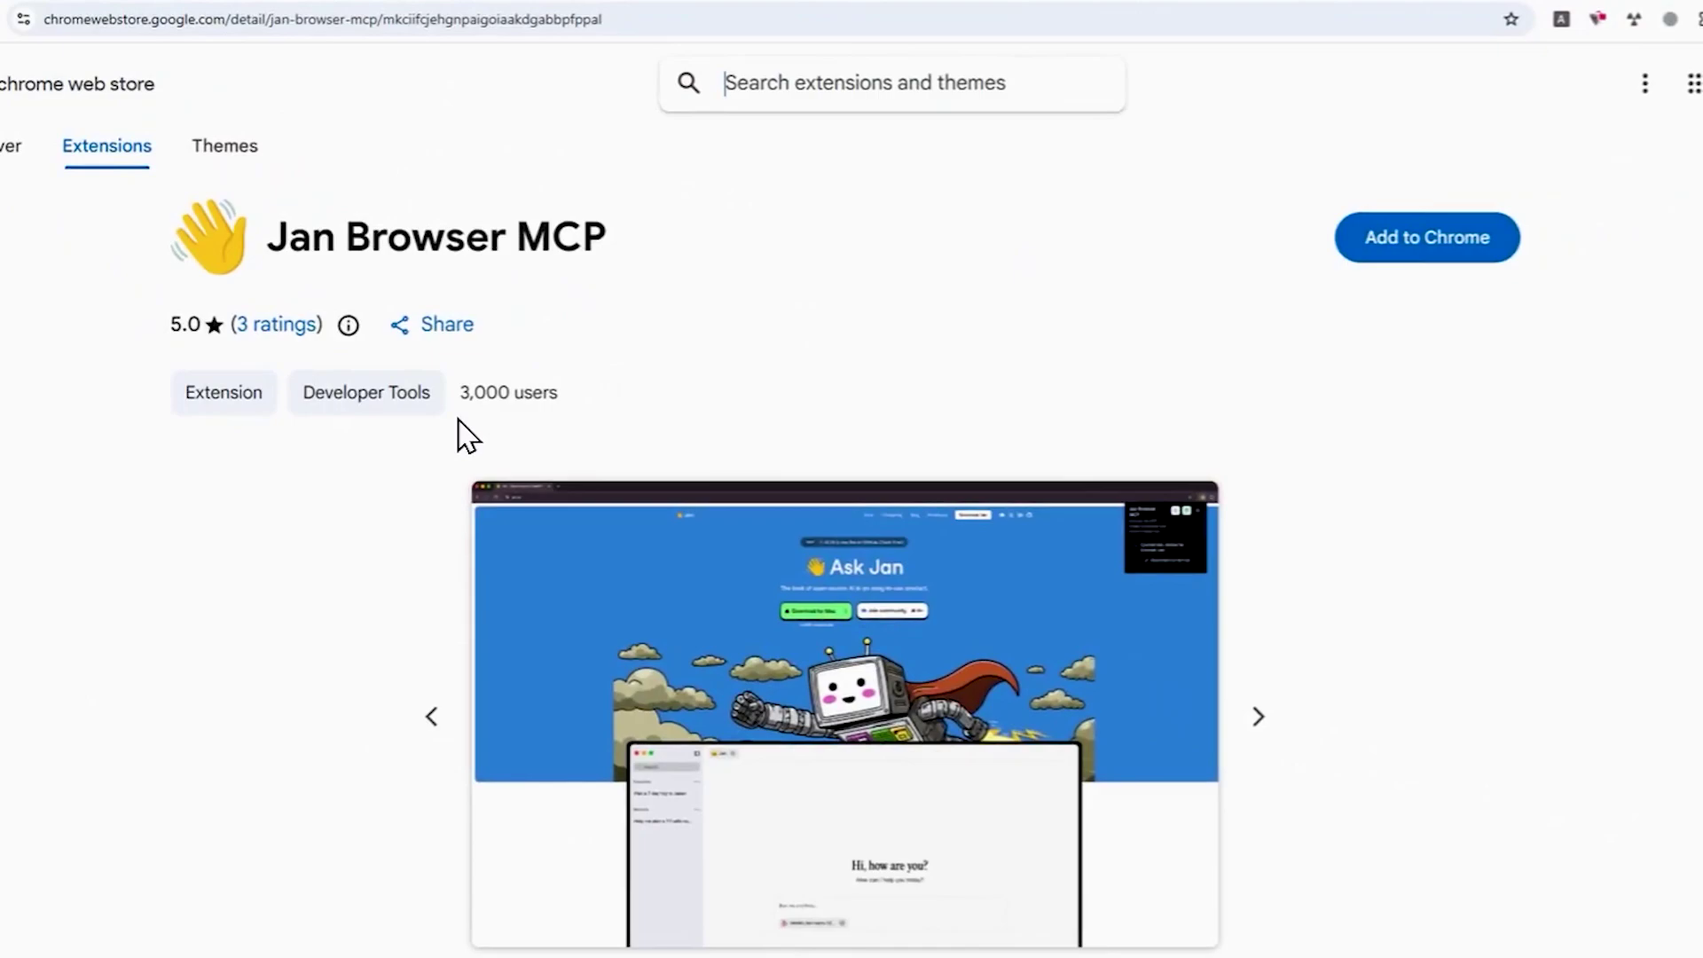
- Install the Jan Browser MCP extension in Chrome from the Chrome Web Store and approve its permissions
left_click(306, 11)
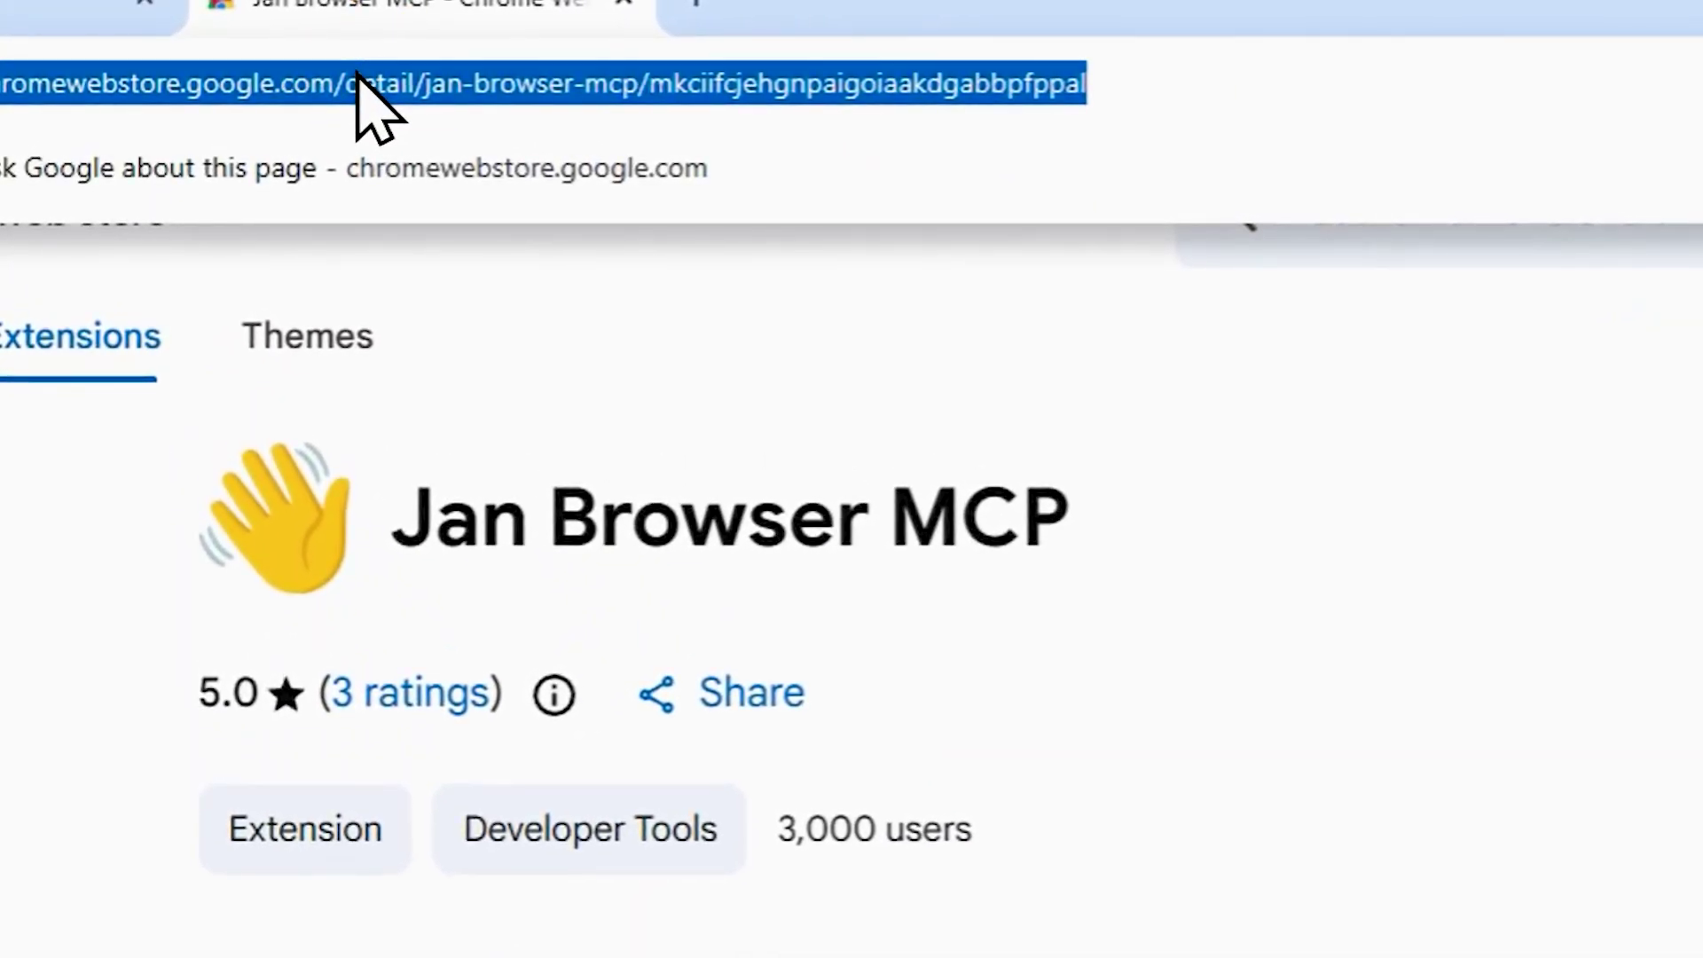
left_click(1512, 532)
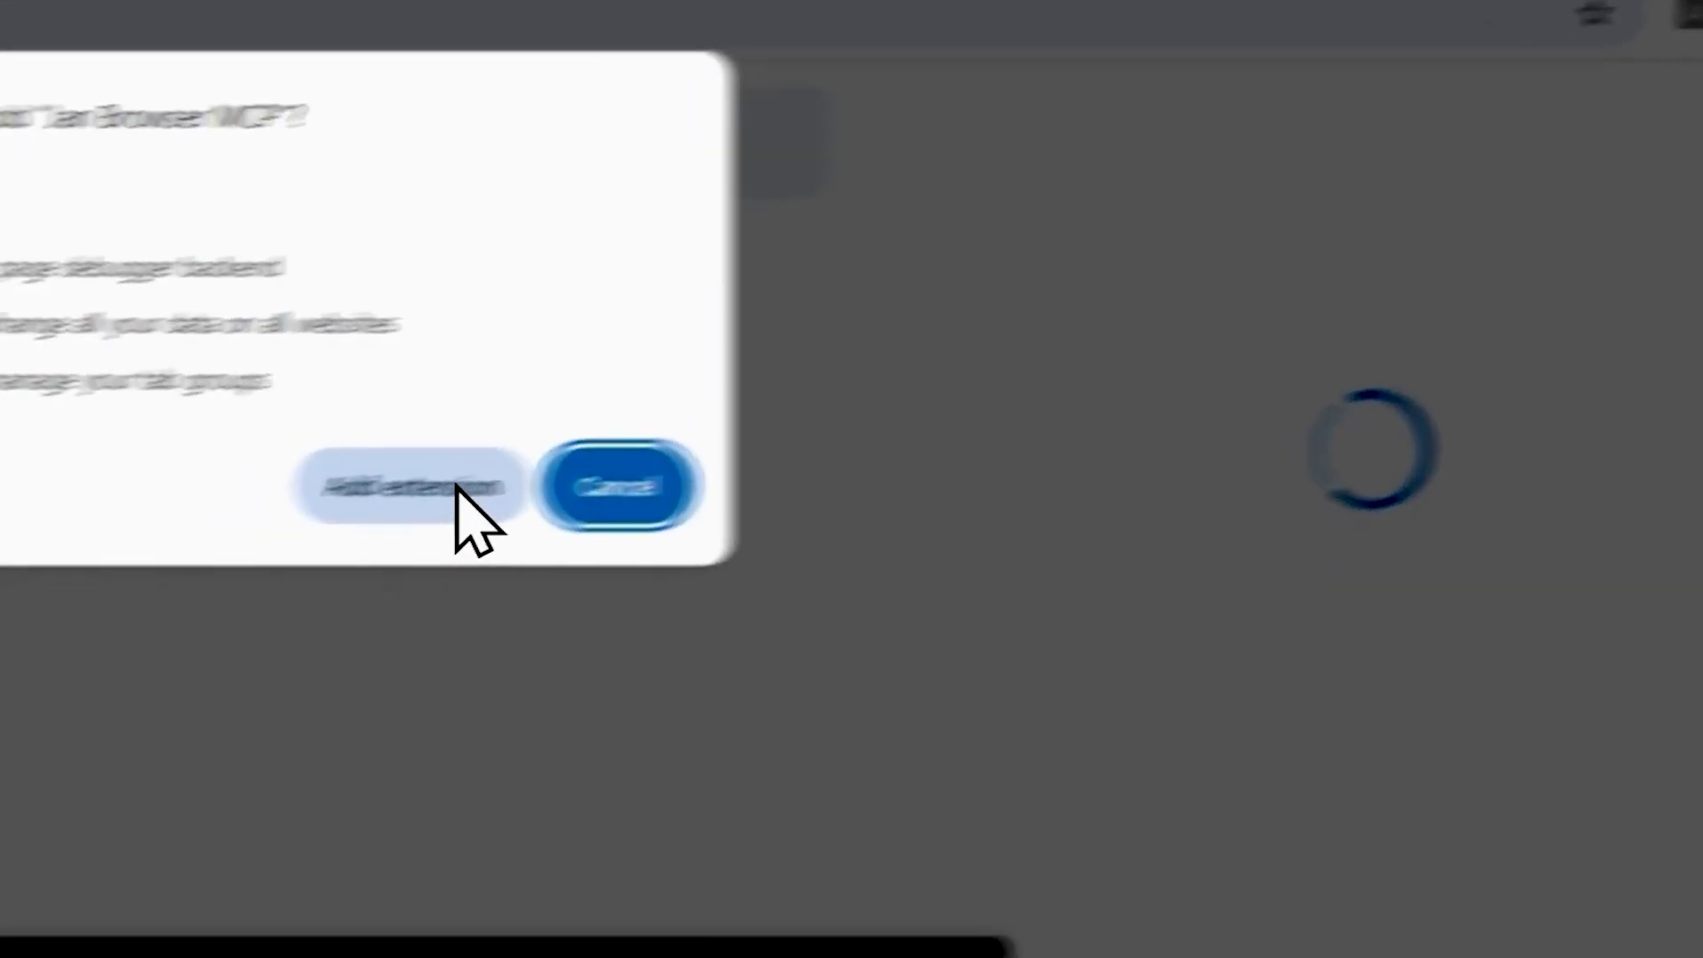
left_click(322, 508)
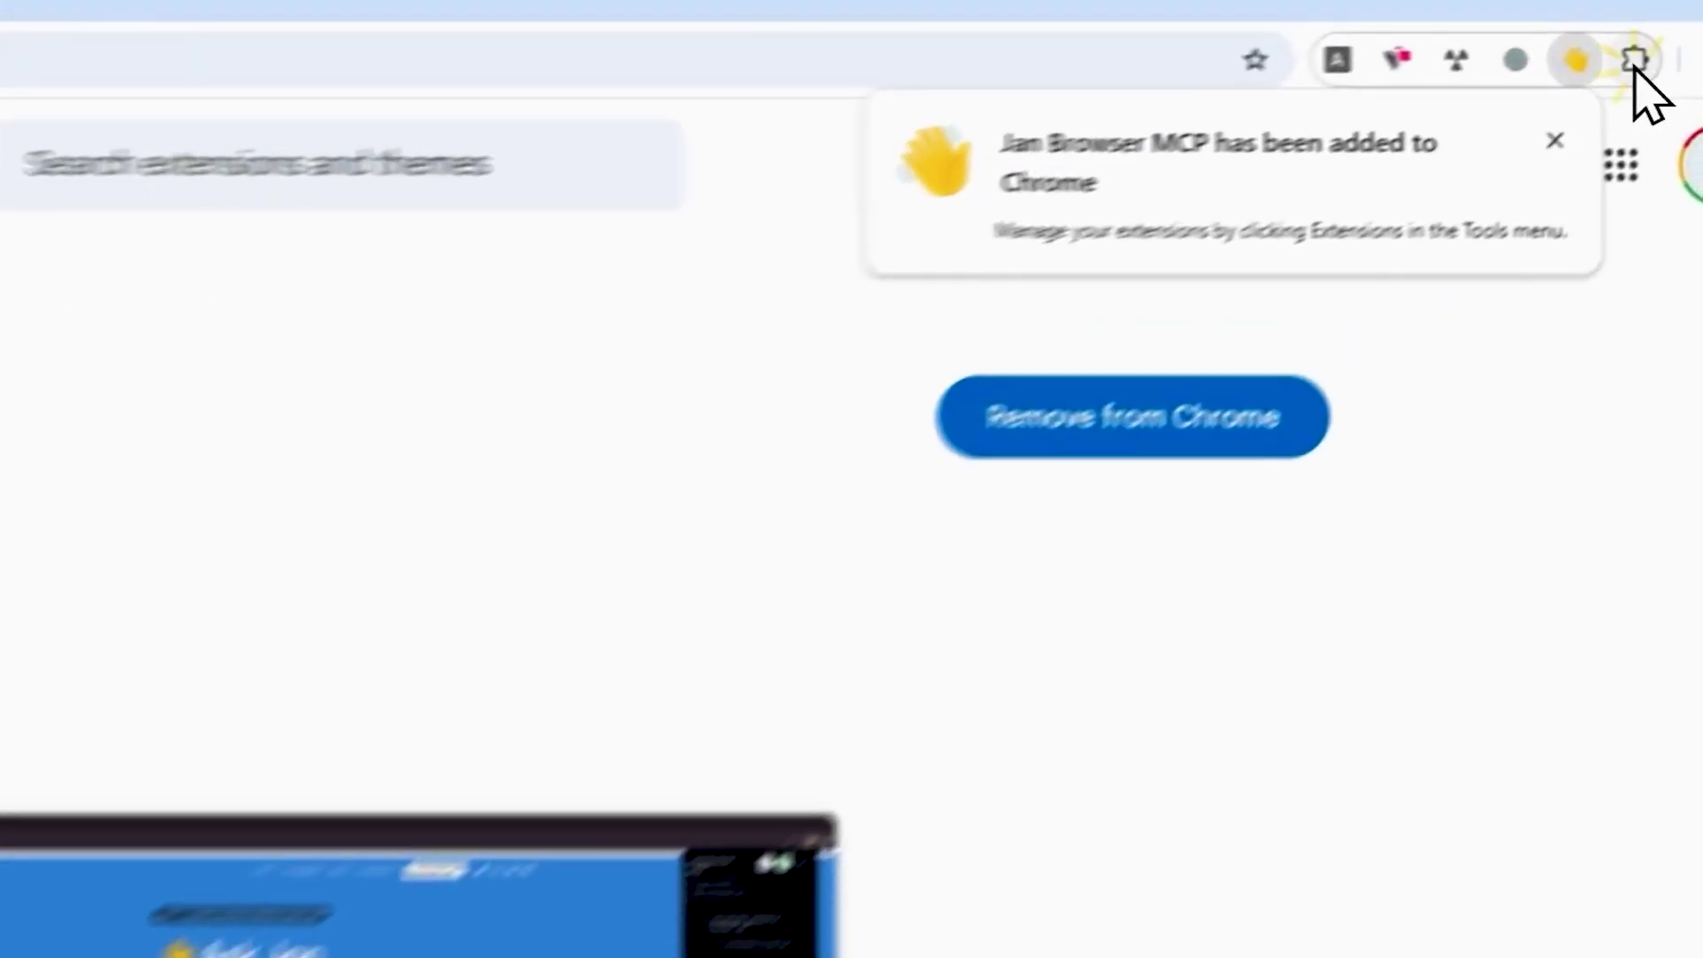
- Pin the Jan Browser MCP extension and leave its Chrome Web Store page
left_click(1695, 19)
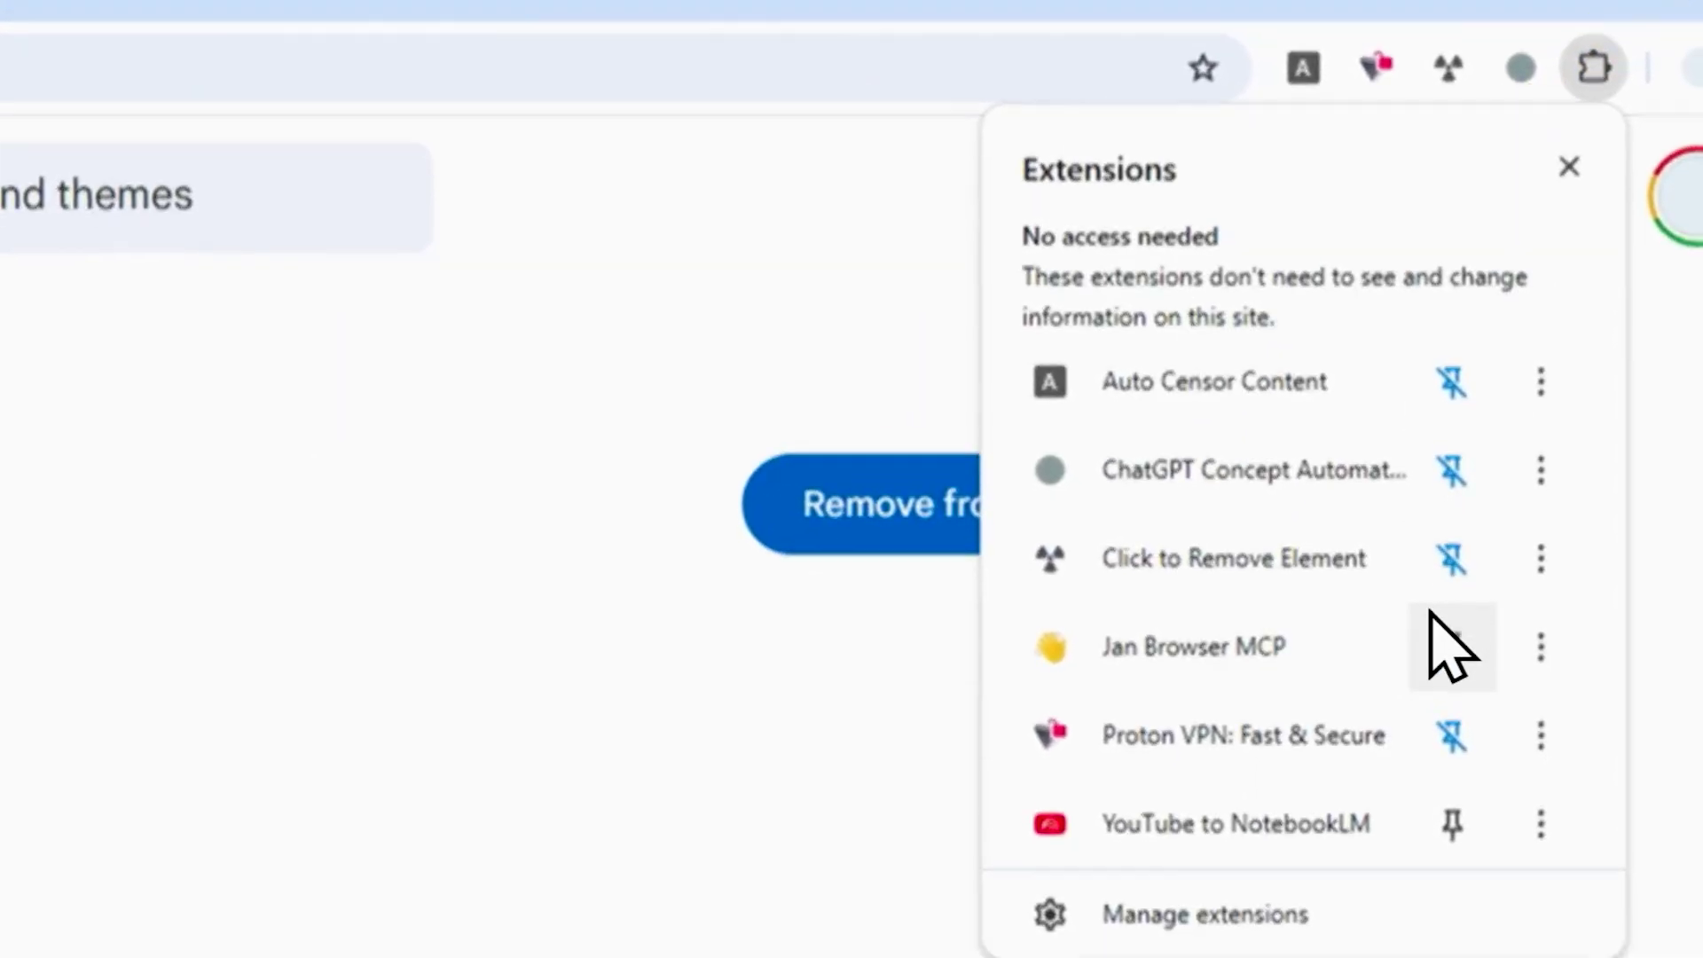
left_click(1446, 641)
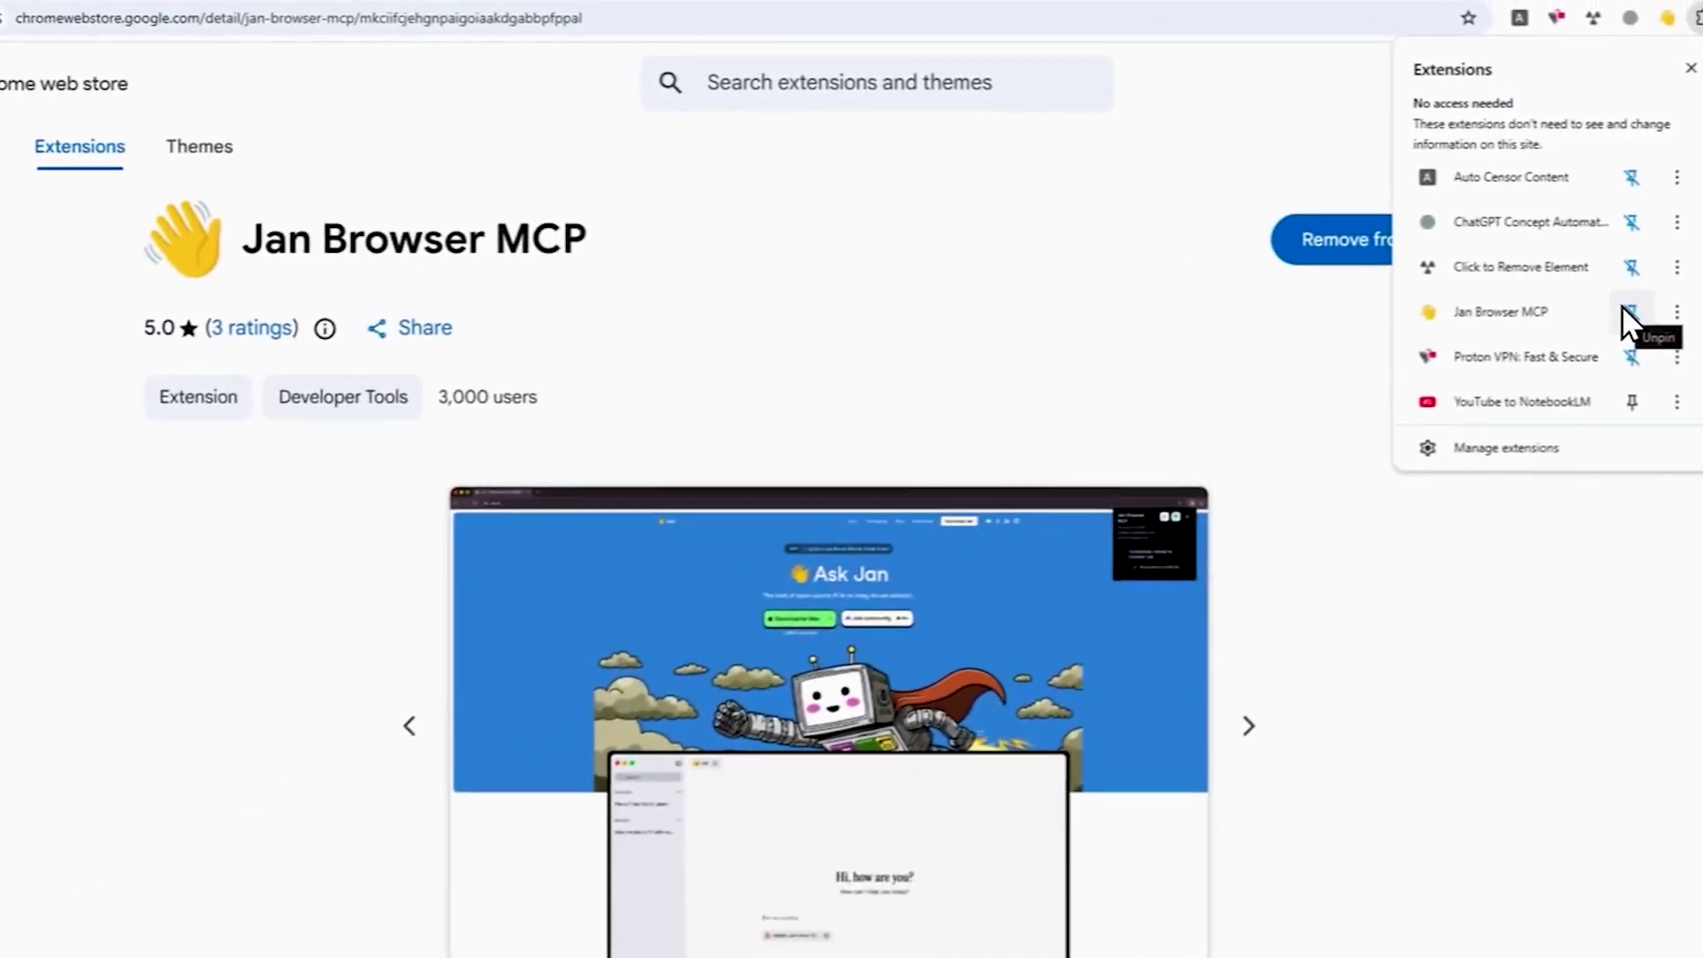
left_click(386, 7)
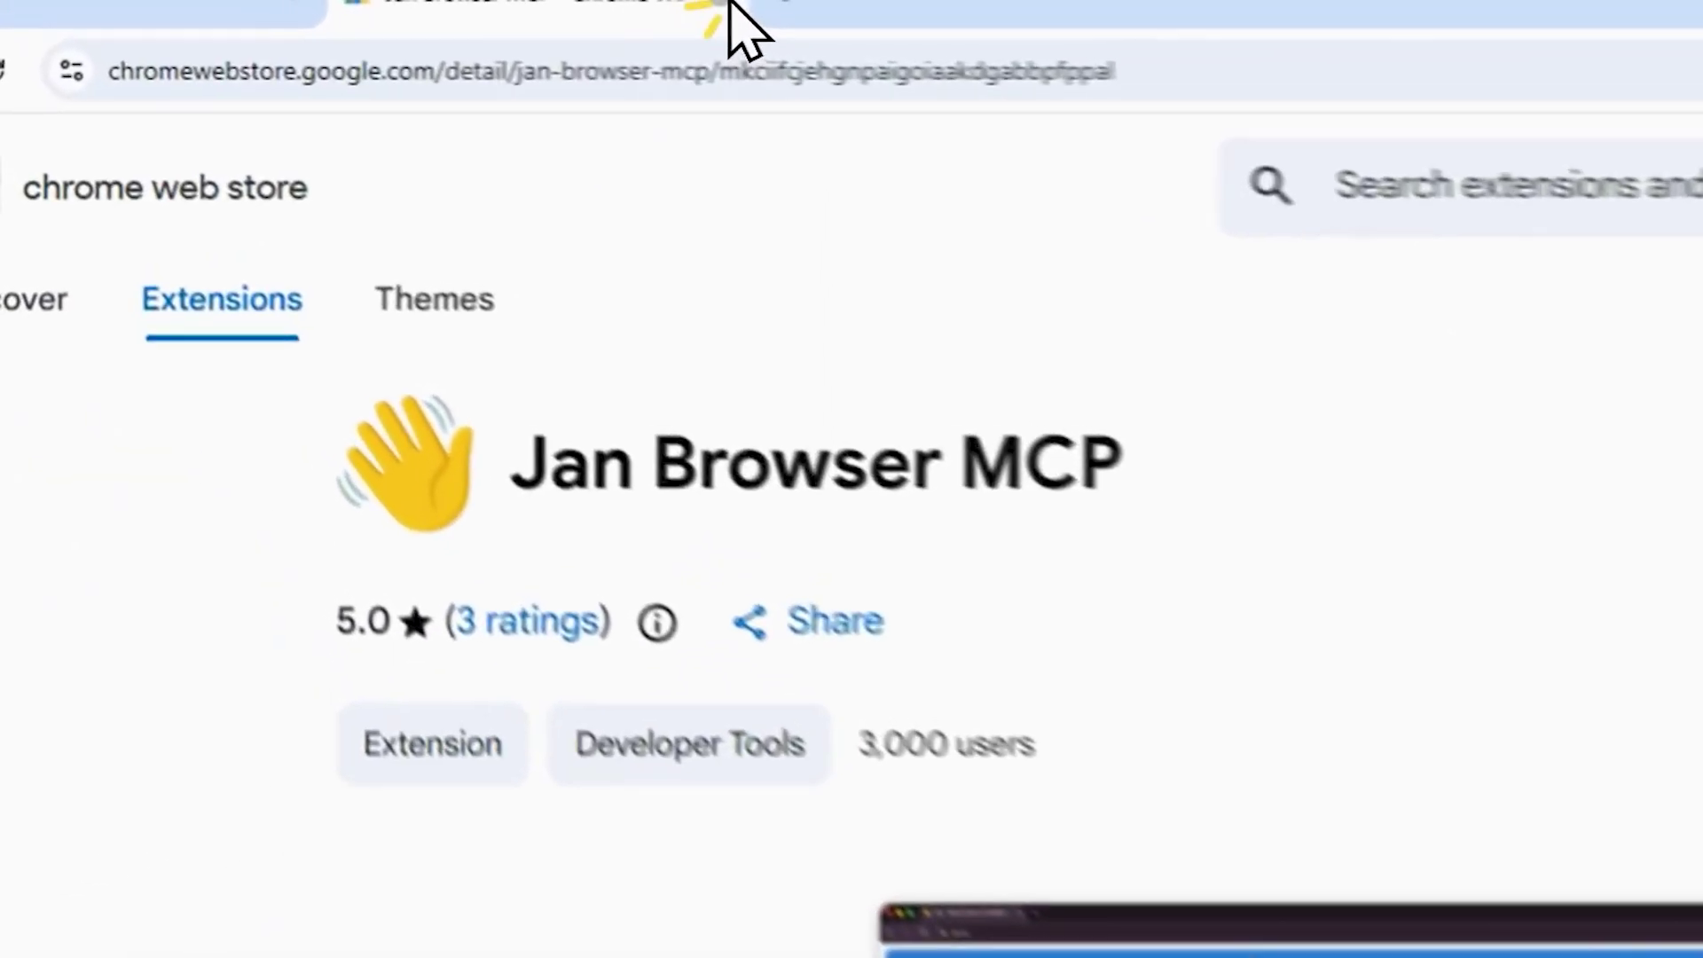
- Enable Browse among the Jan chat's tools and close the tool list
left_click(681, 577)
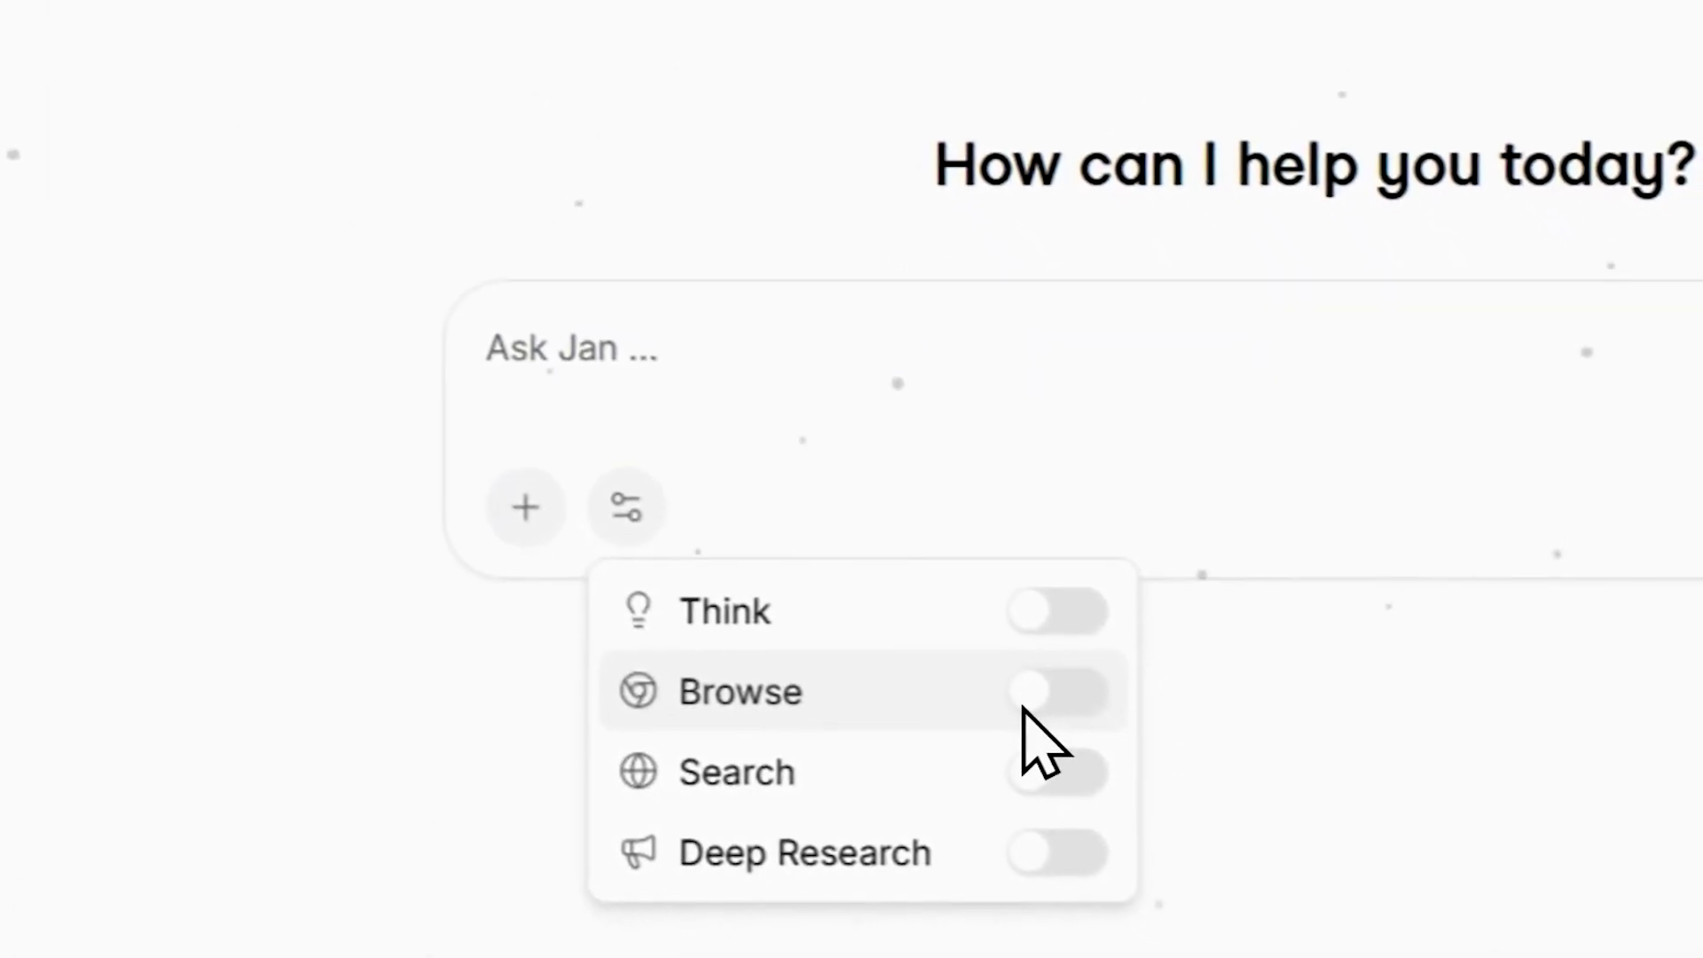
left_click(1024, 696)
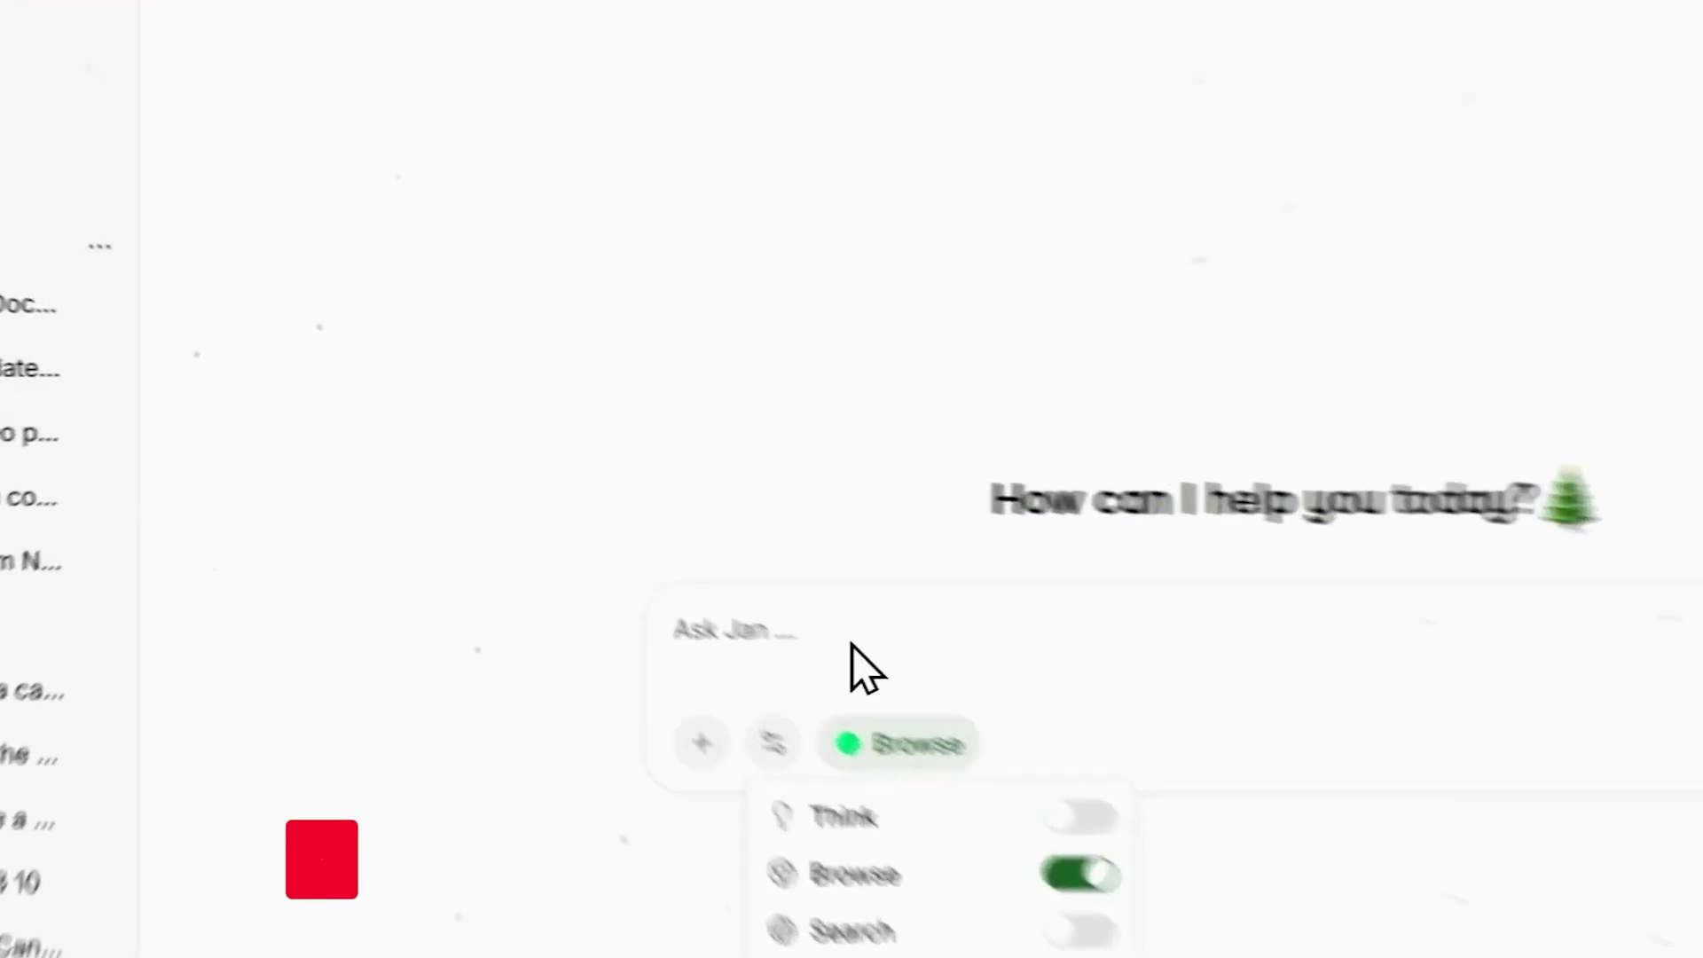
left_click(637, 575)
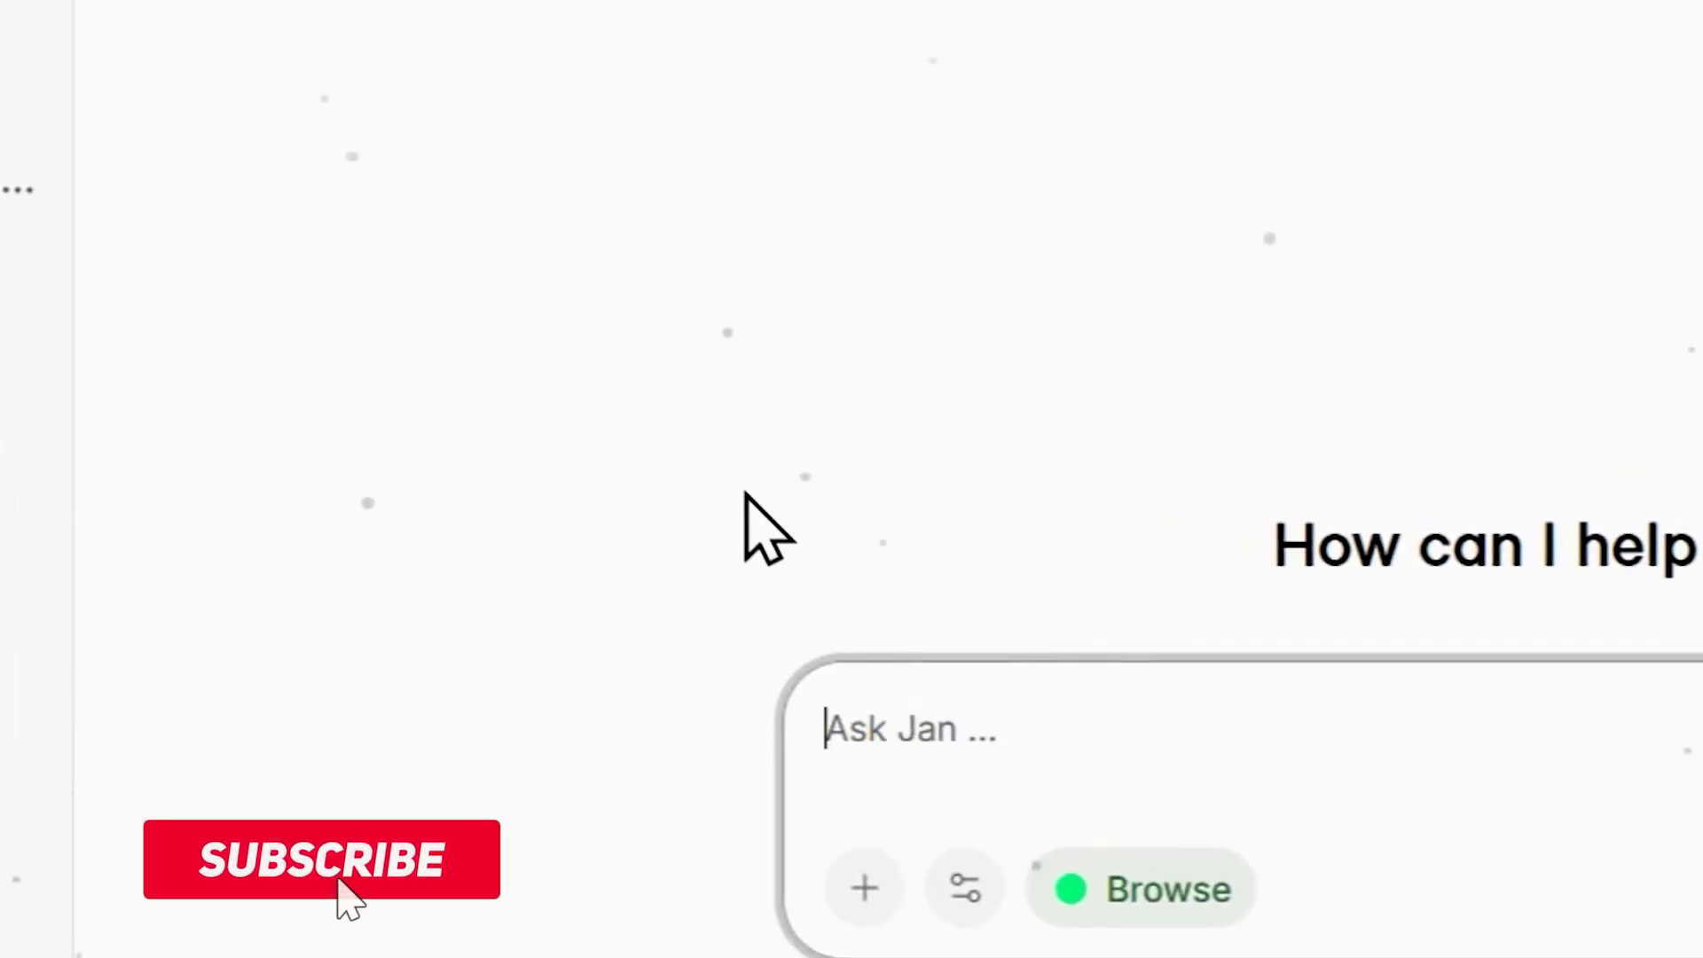
- Open a new browser tab and set it as the tab for browser use in Jan Browser MCP
left_click(470, 7)
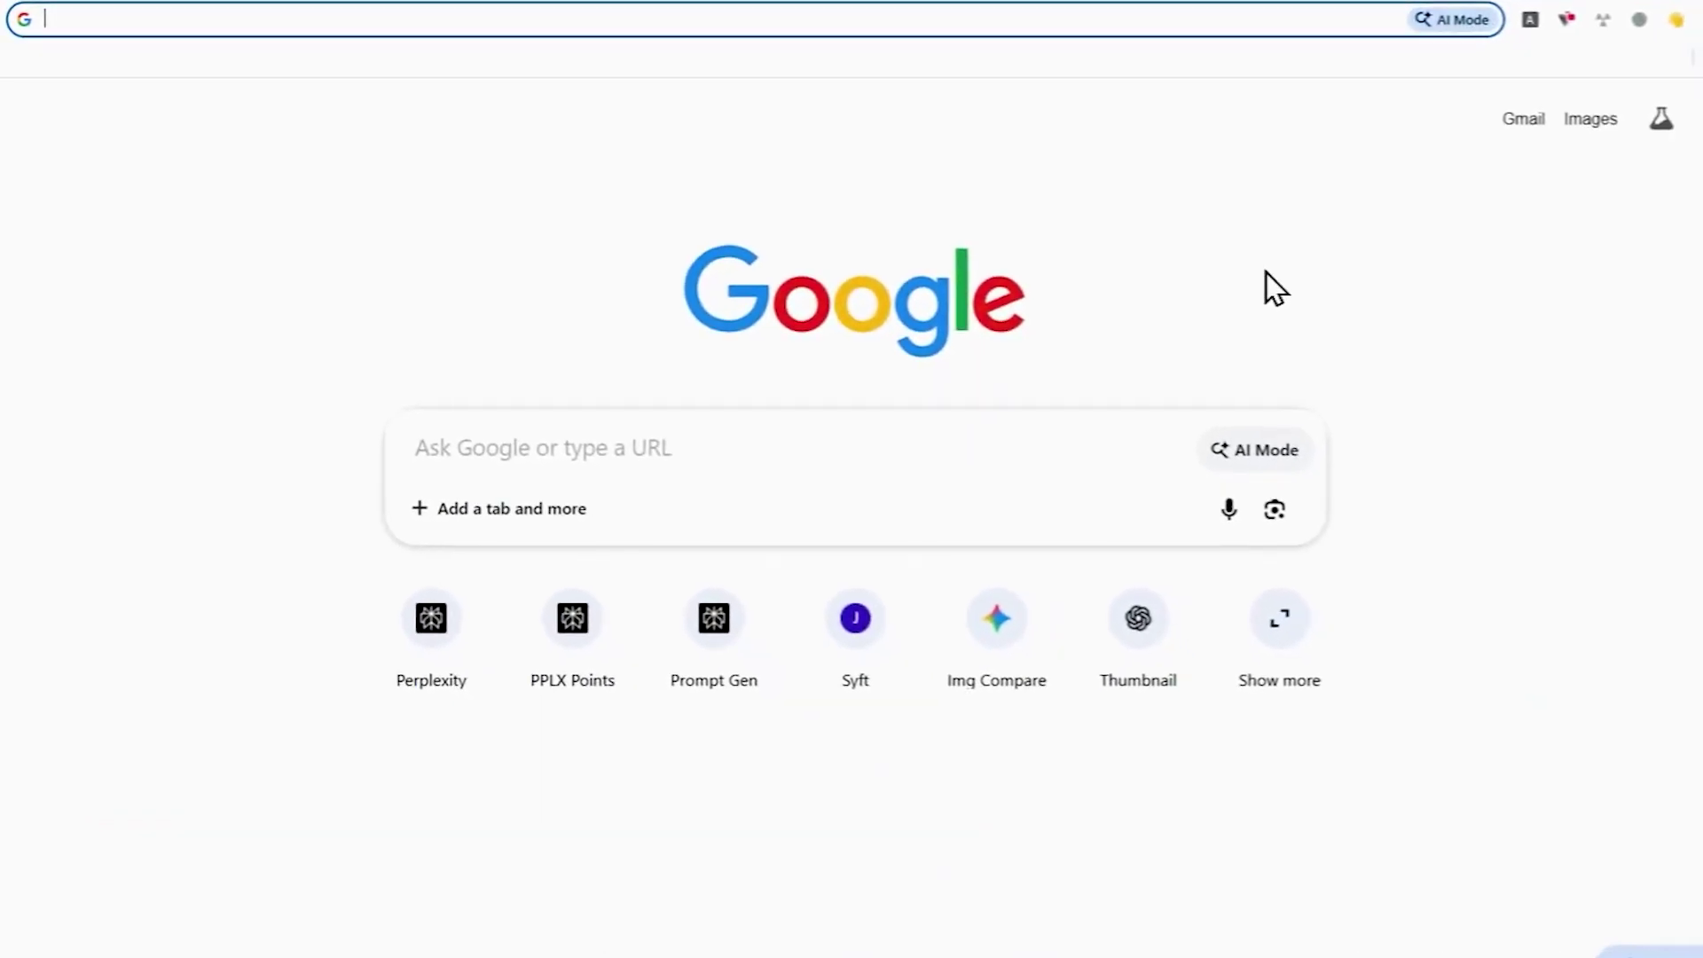
left_click(1672, 22)
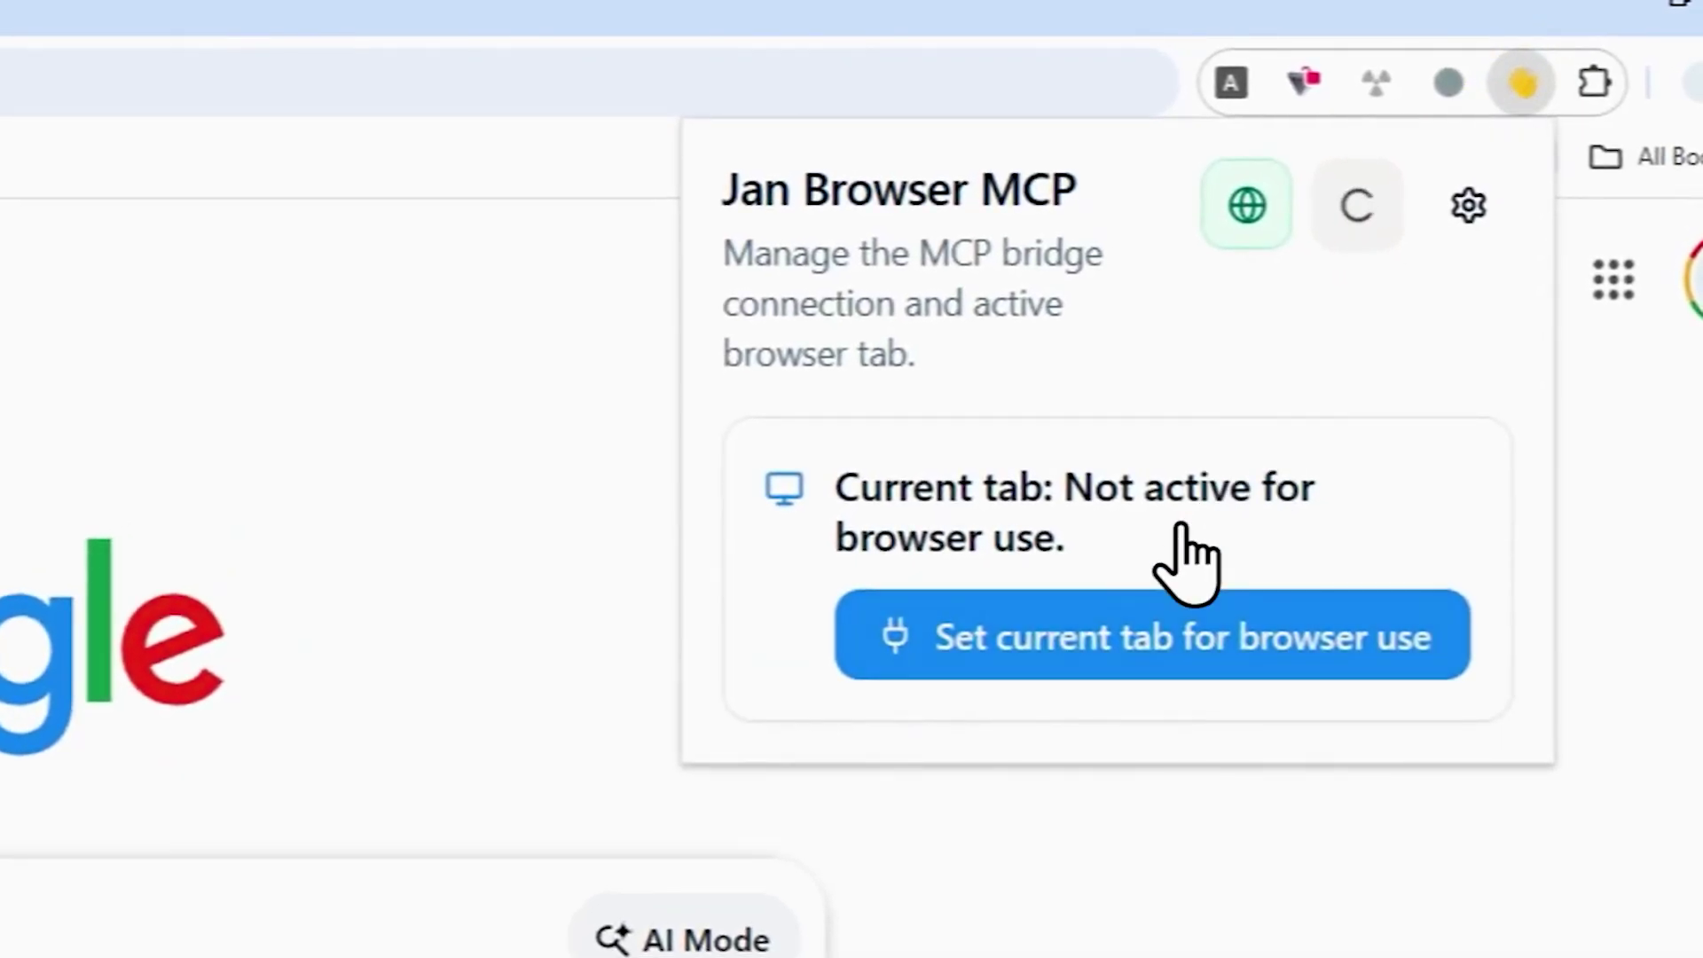
left_click(1222, 644)
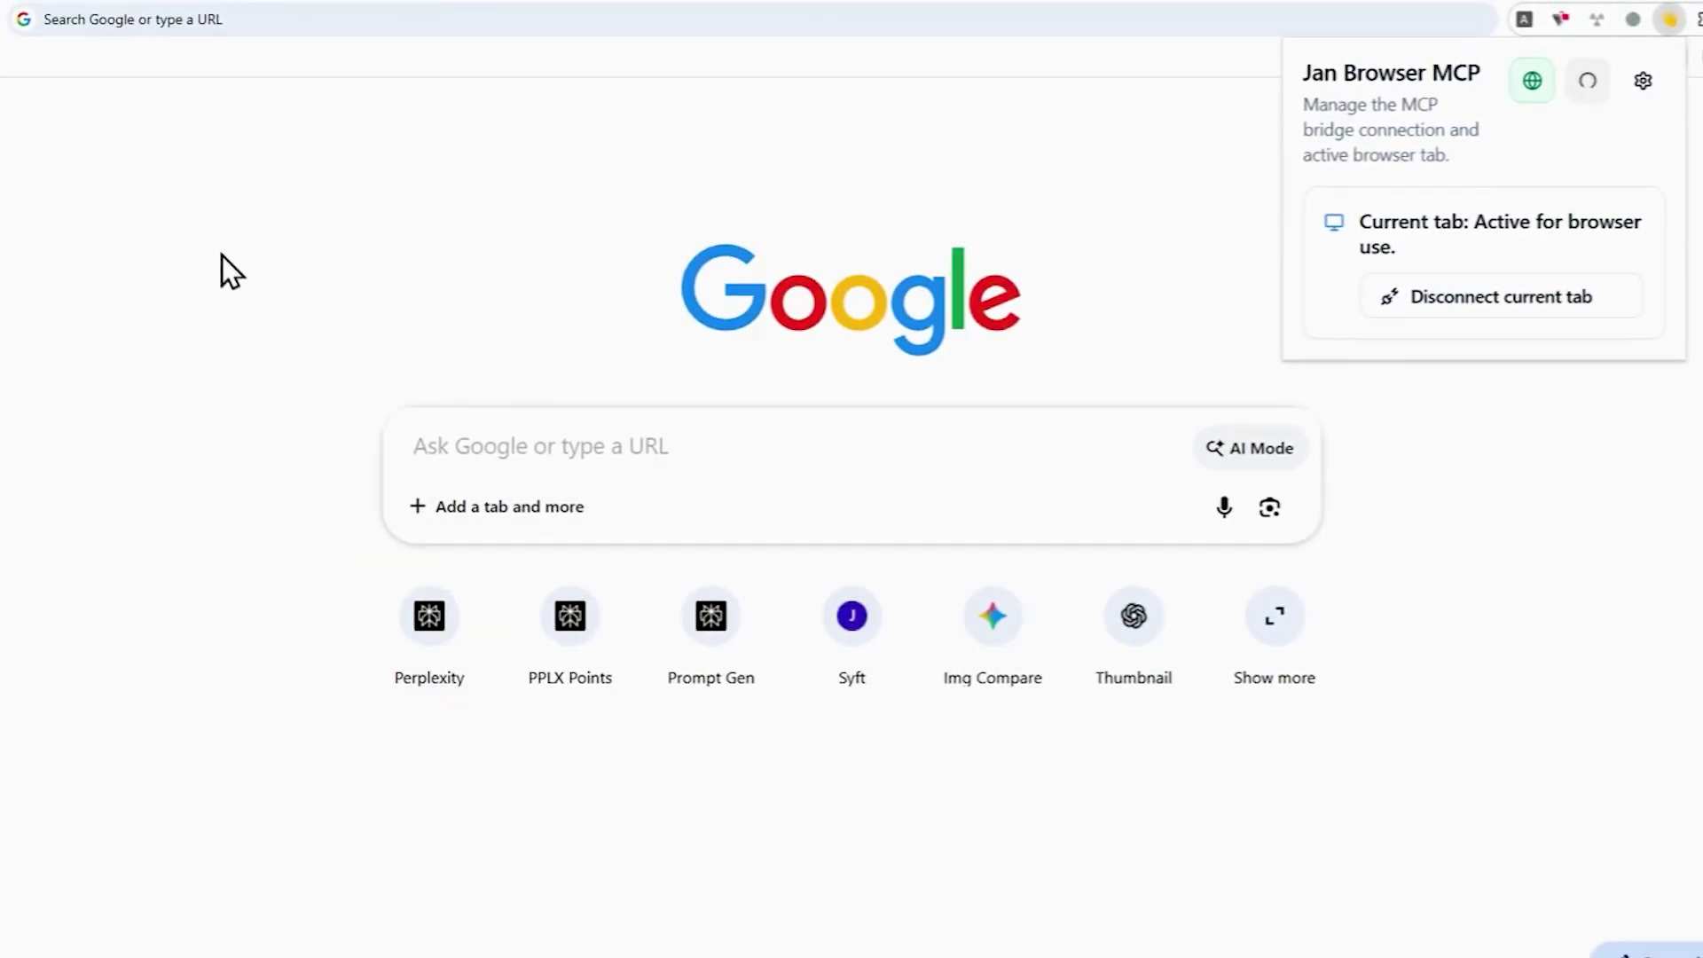
- Enter a prompt in the Jan chat to navigate to YouTube, find the channel 3Blue1Brown and tell what latest video they have released
left_click(153, 8)
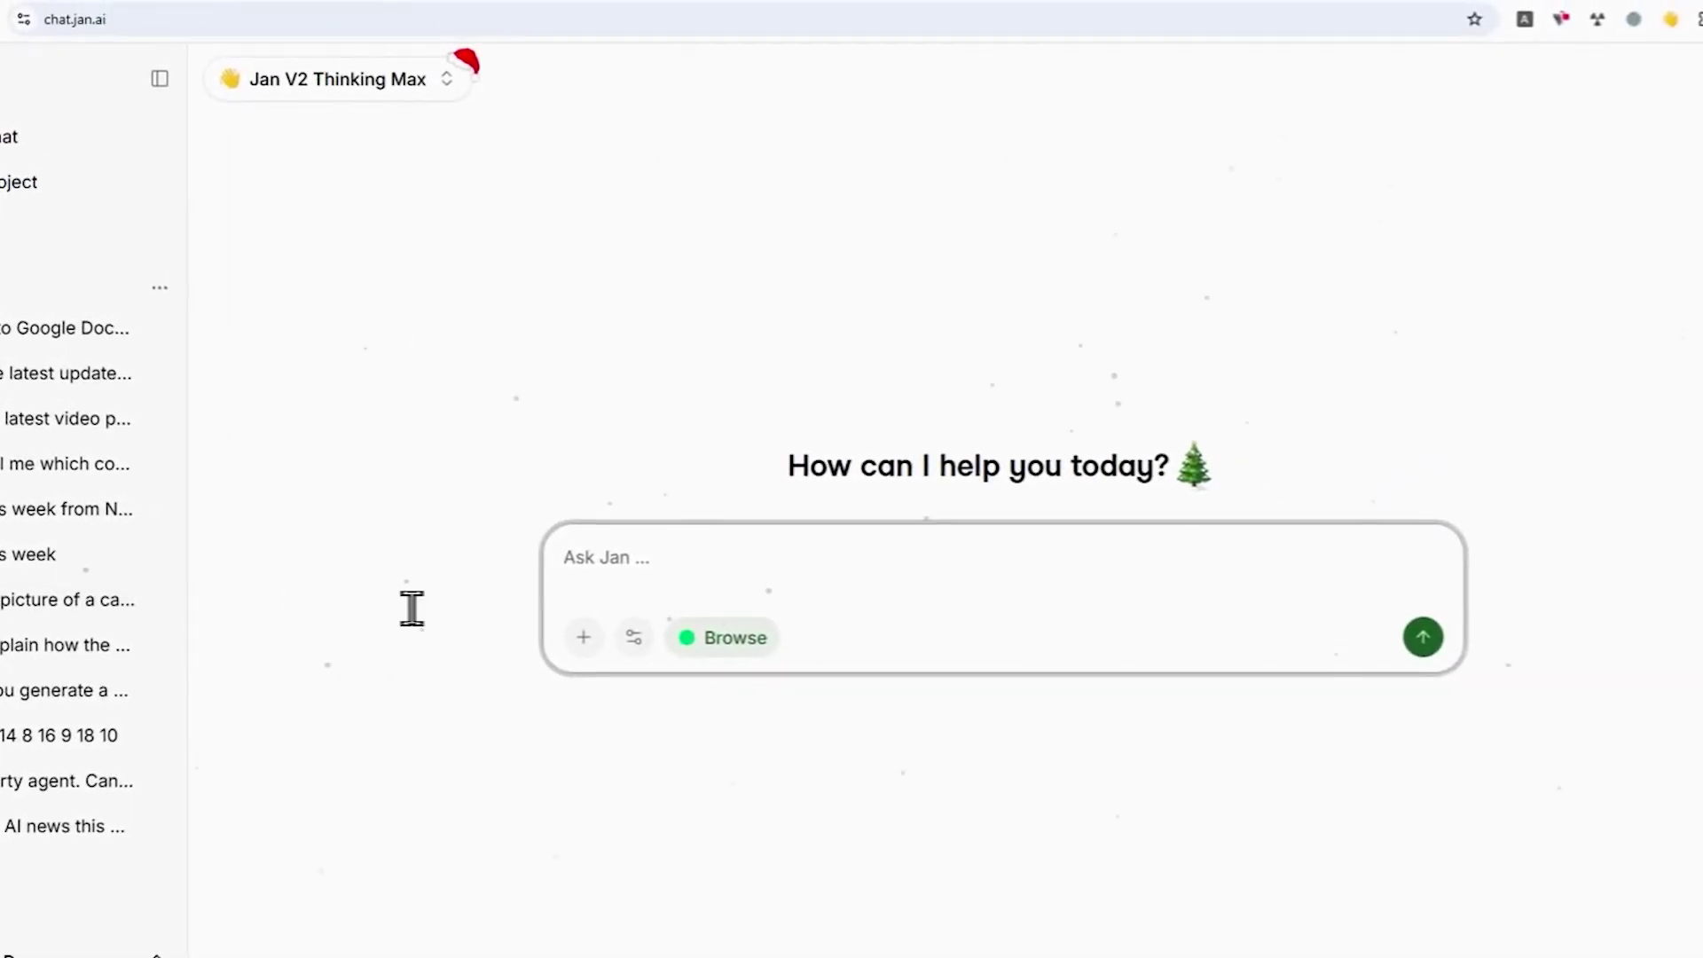
left_click(660, 587)
type("please navigate to YouTube and then find the channel 3Blue1Brown and tell me what is the latest video that they have released")
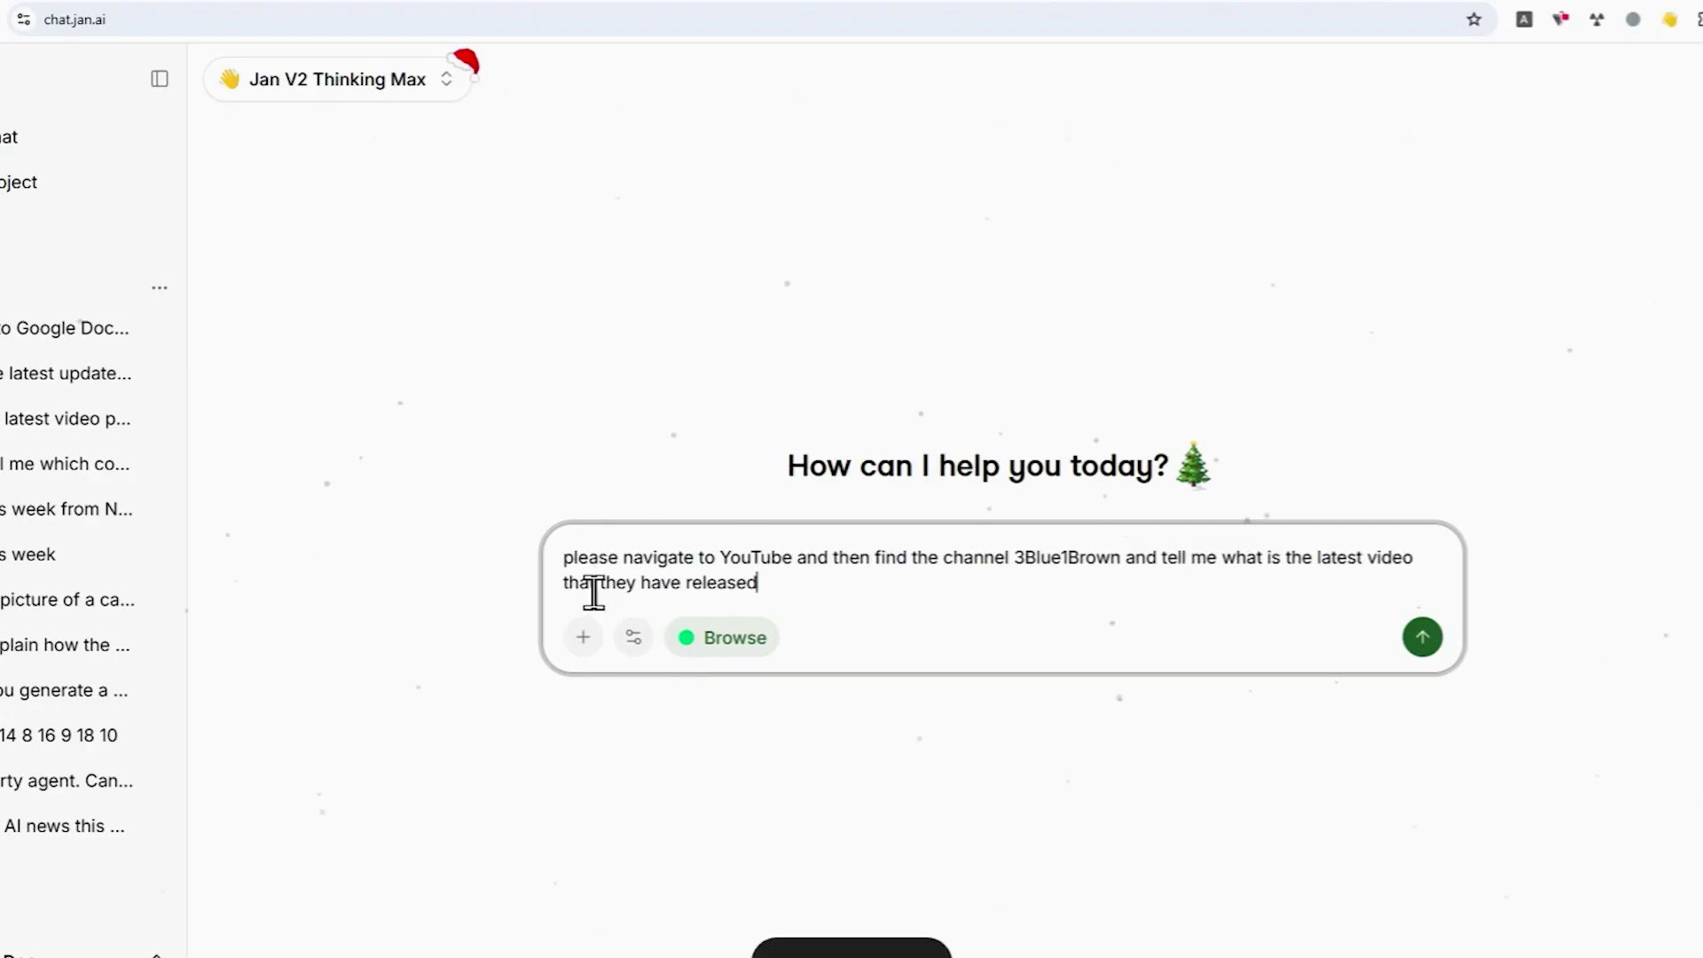
left_click(927, 559)
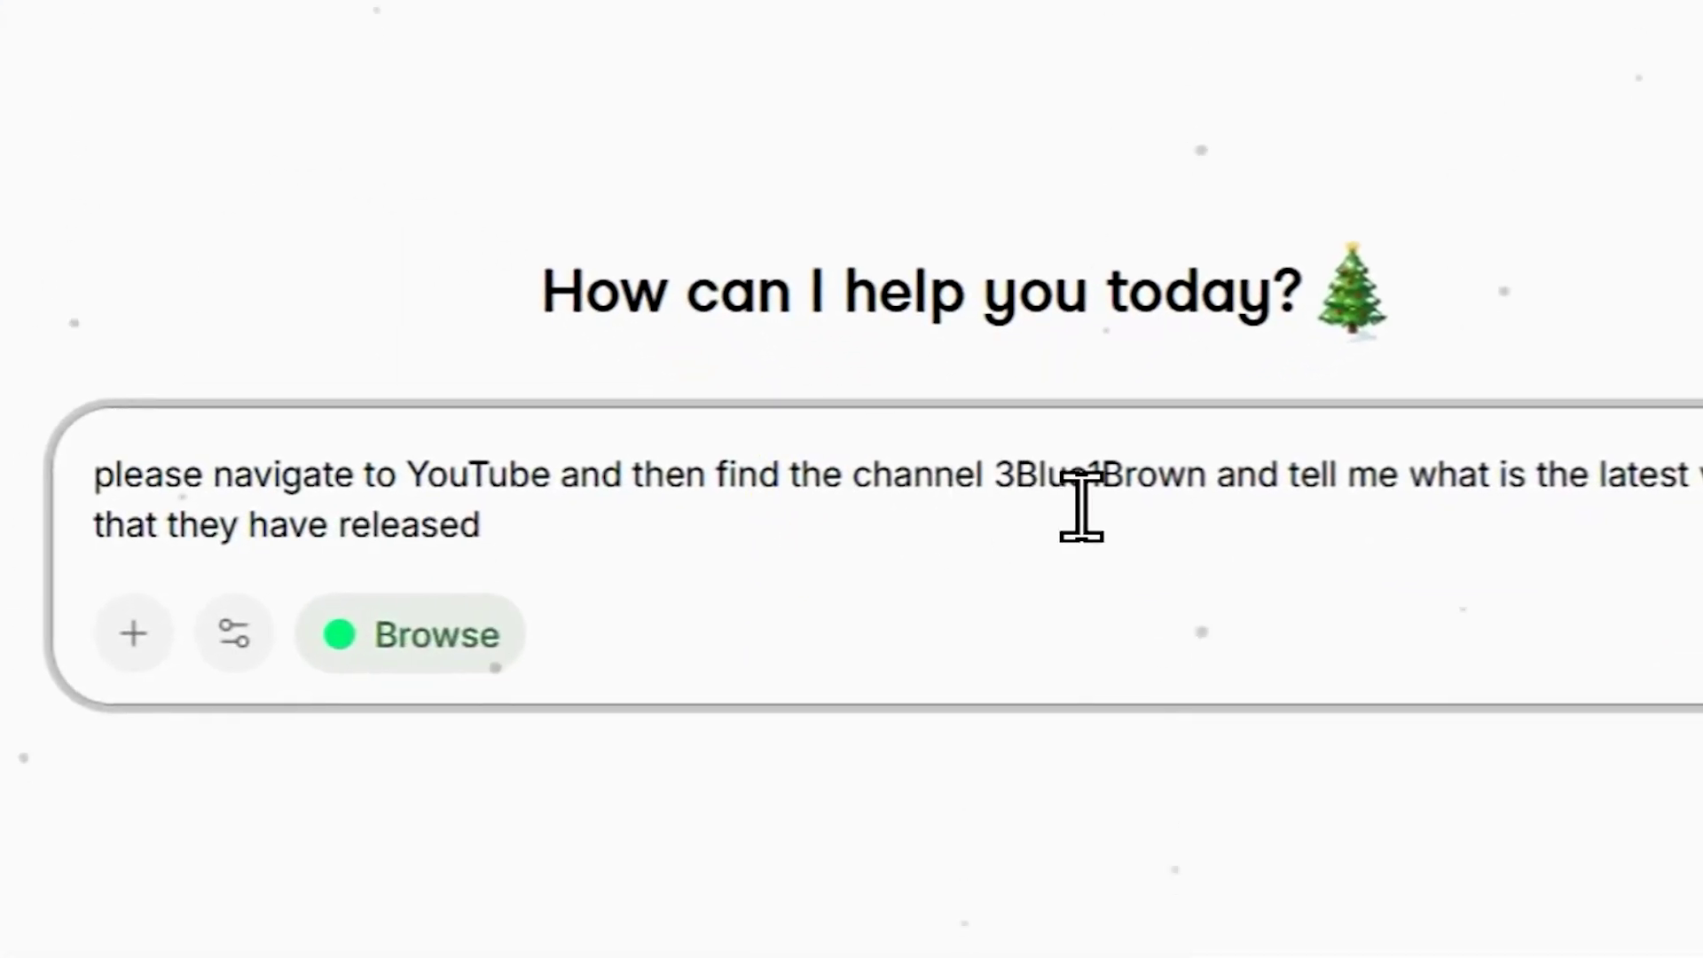
left_click(1257, 474)
left_click(1672, 474)
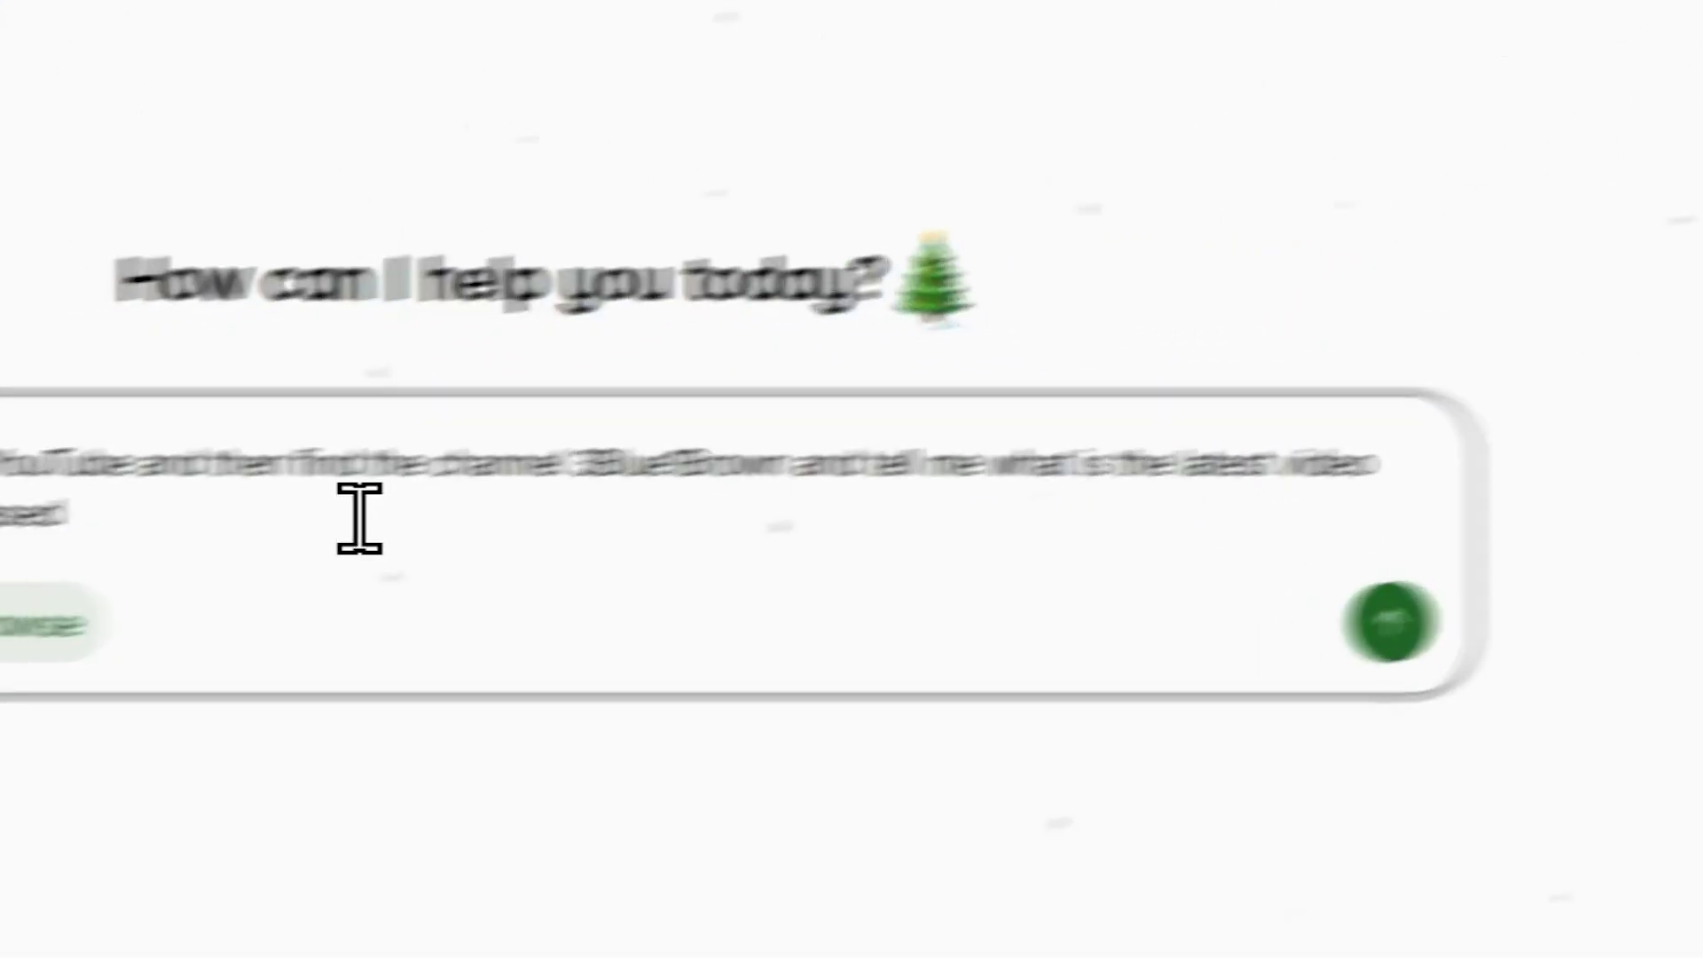
- Check the Jan chat's tool settings for Browse and send the 3Blue1Brown prompt
left_click(308, 527)
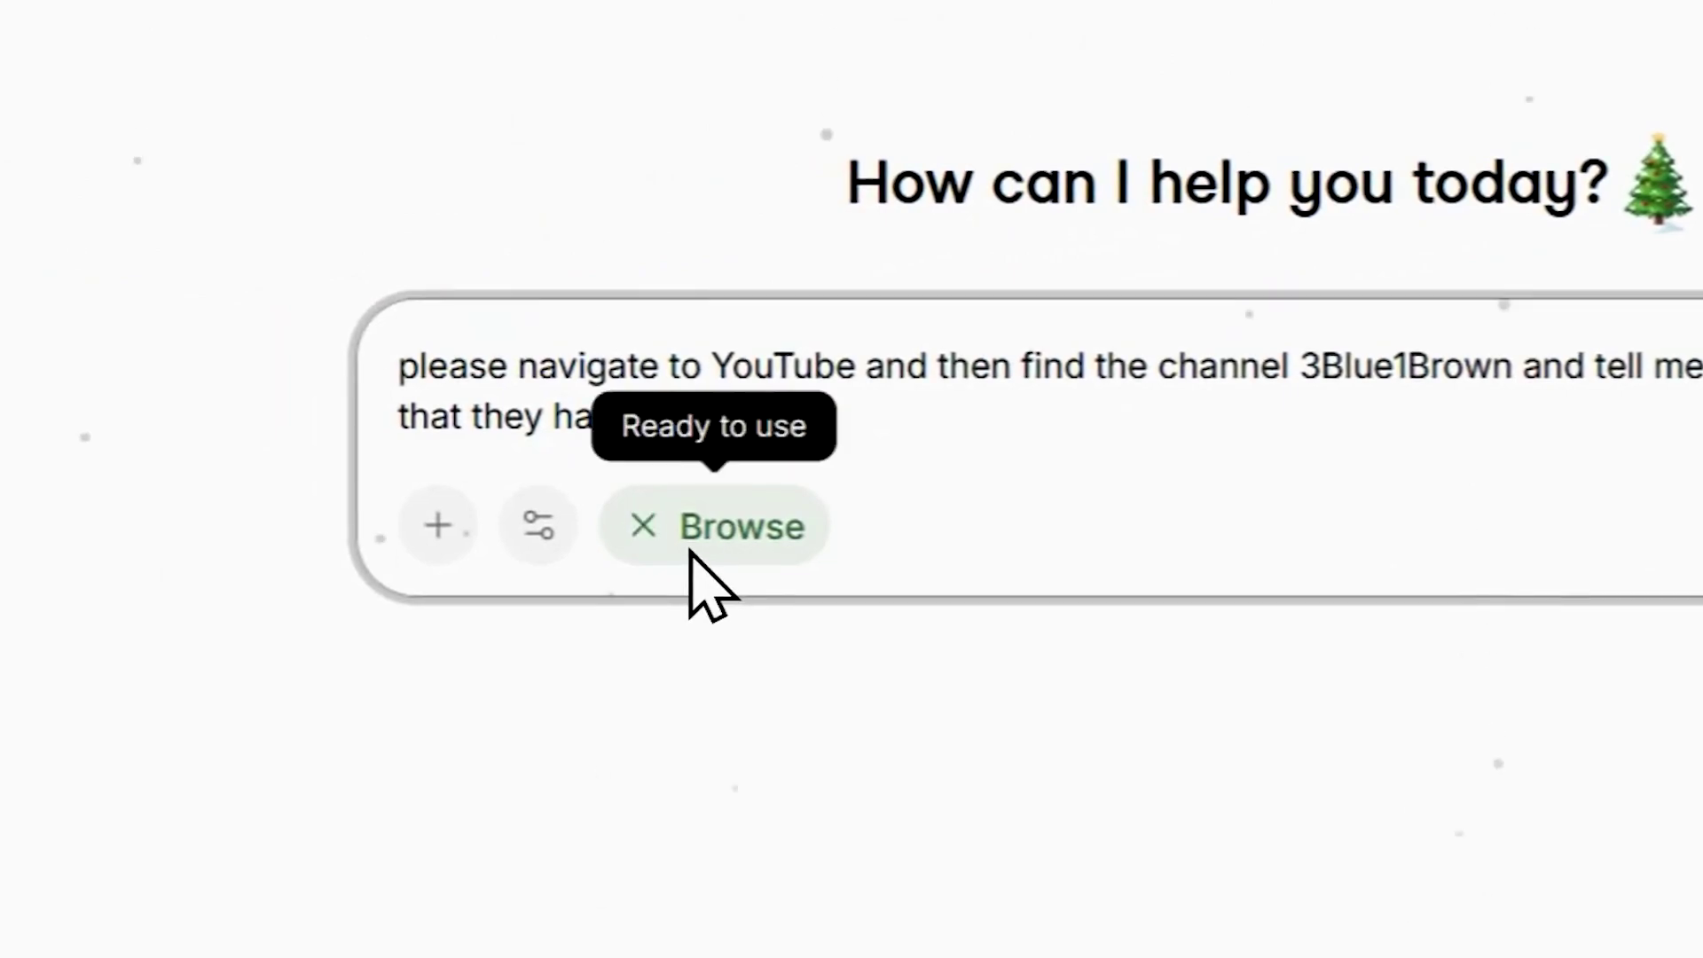
left_click(550, 550)
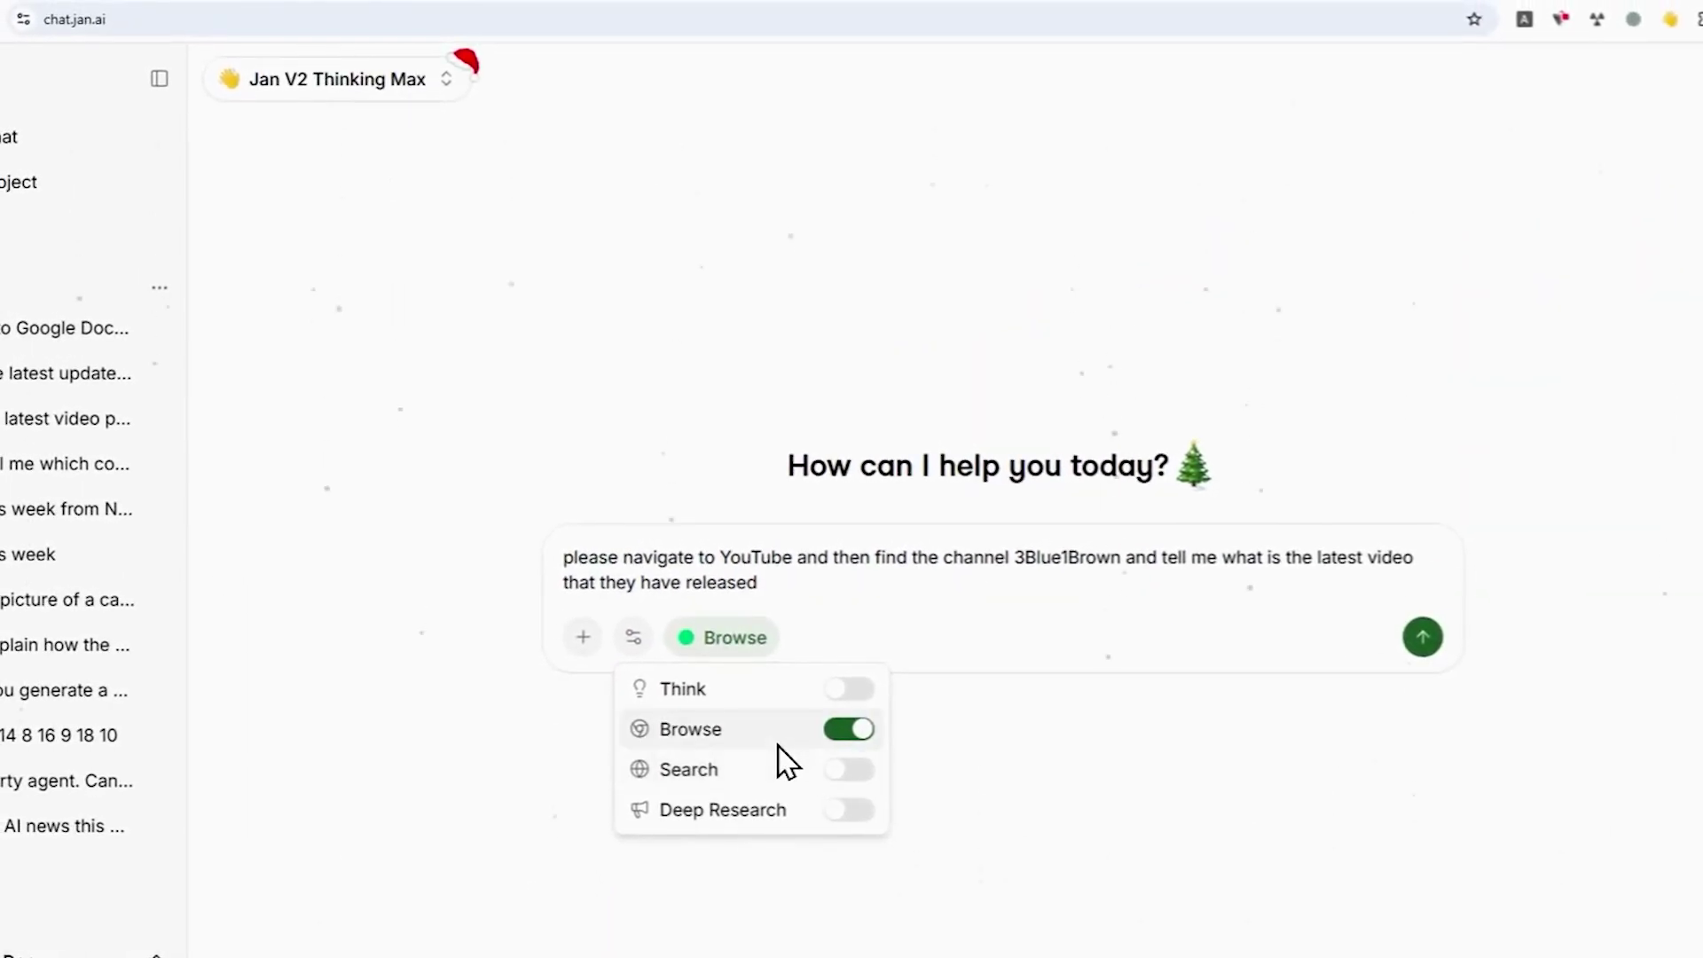
left_click(633, 637)
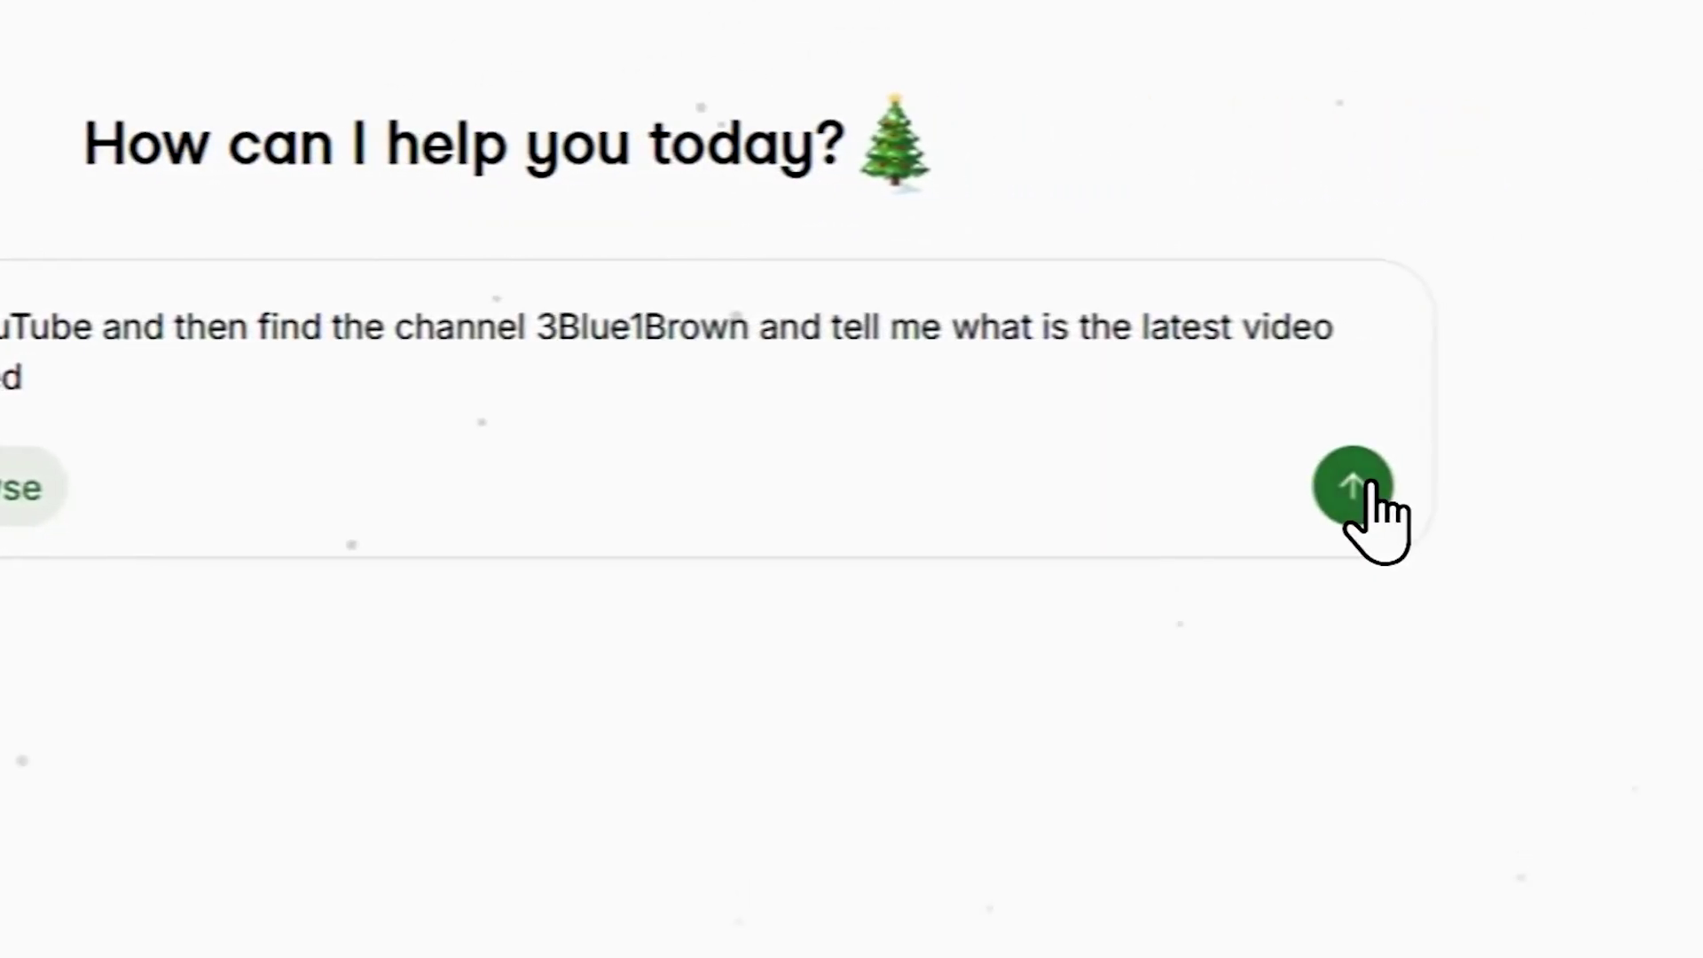
left_click(1368, 486)
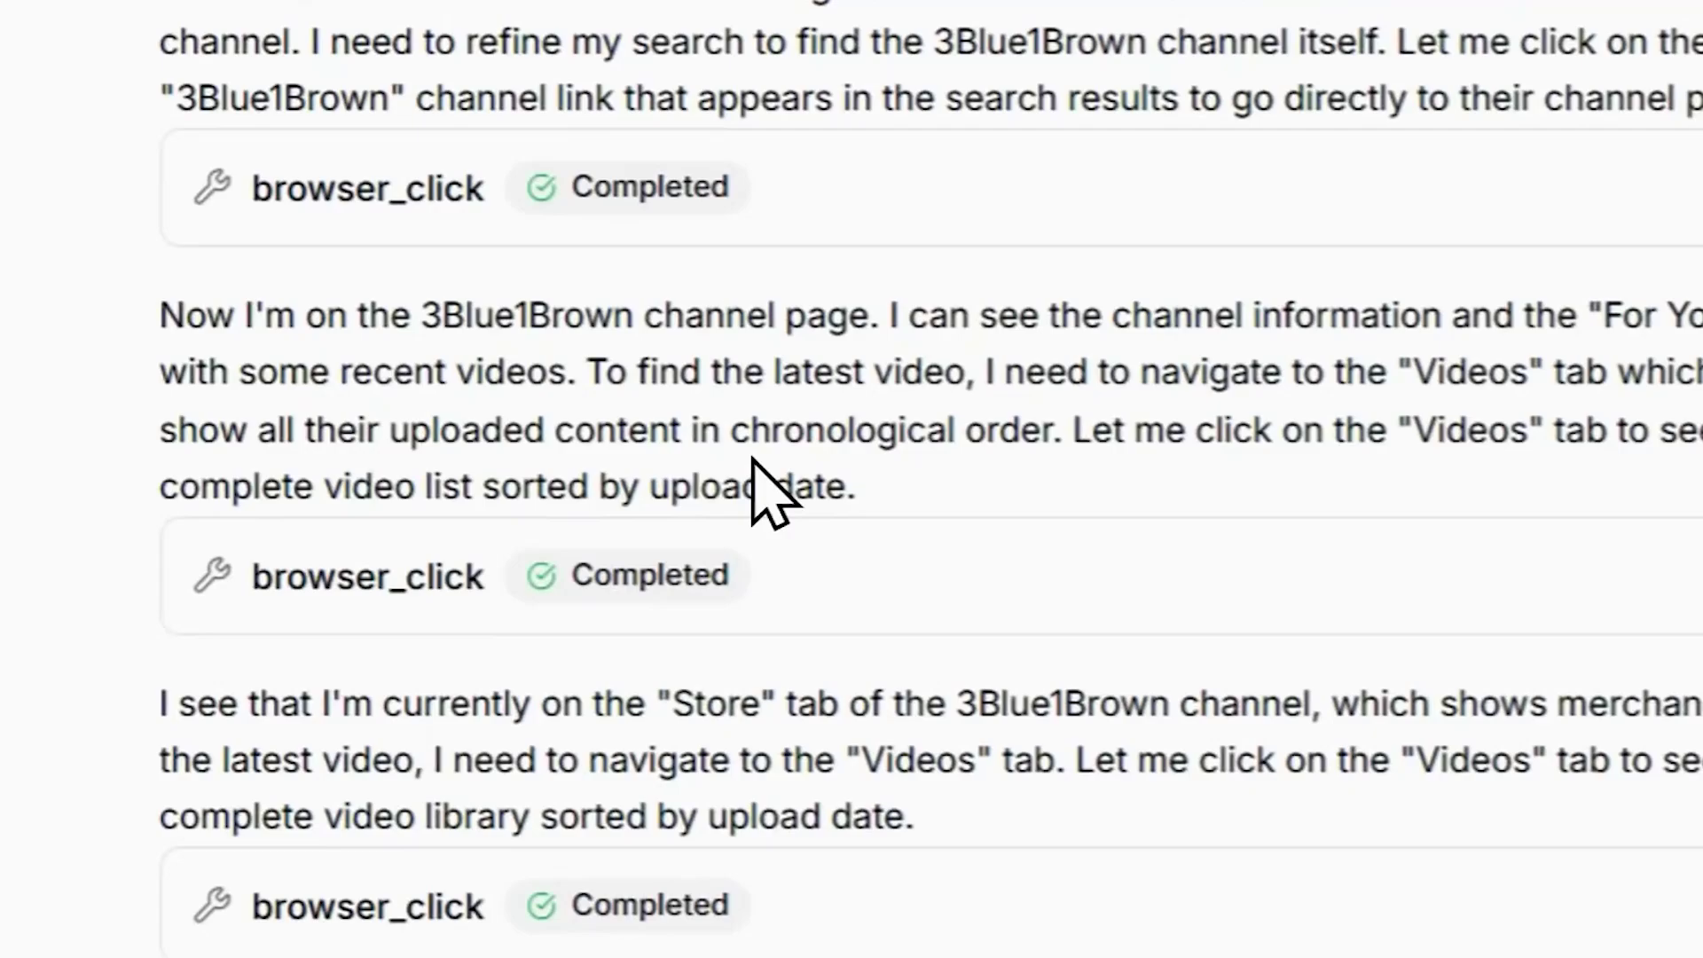
- Examine the browser_click steps and their parameters in Jan's reply, and open the list of available Jan models
left_click(878, 567)
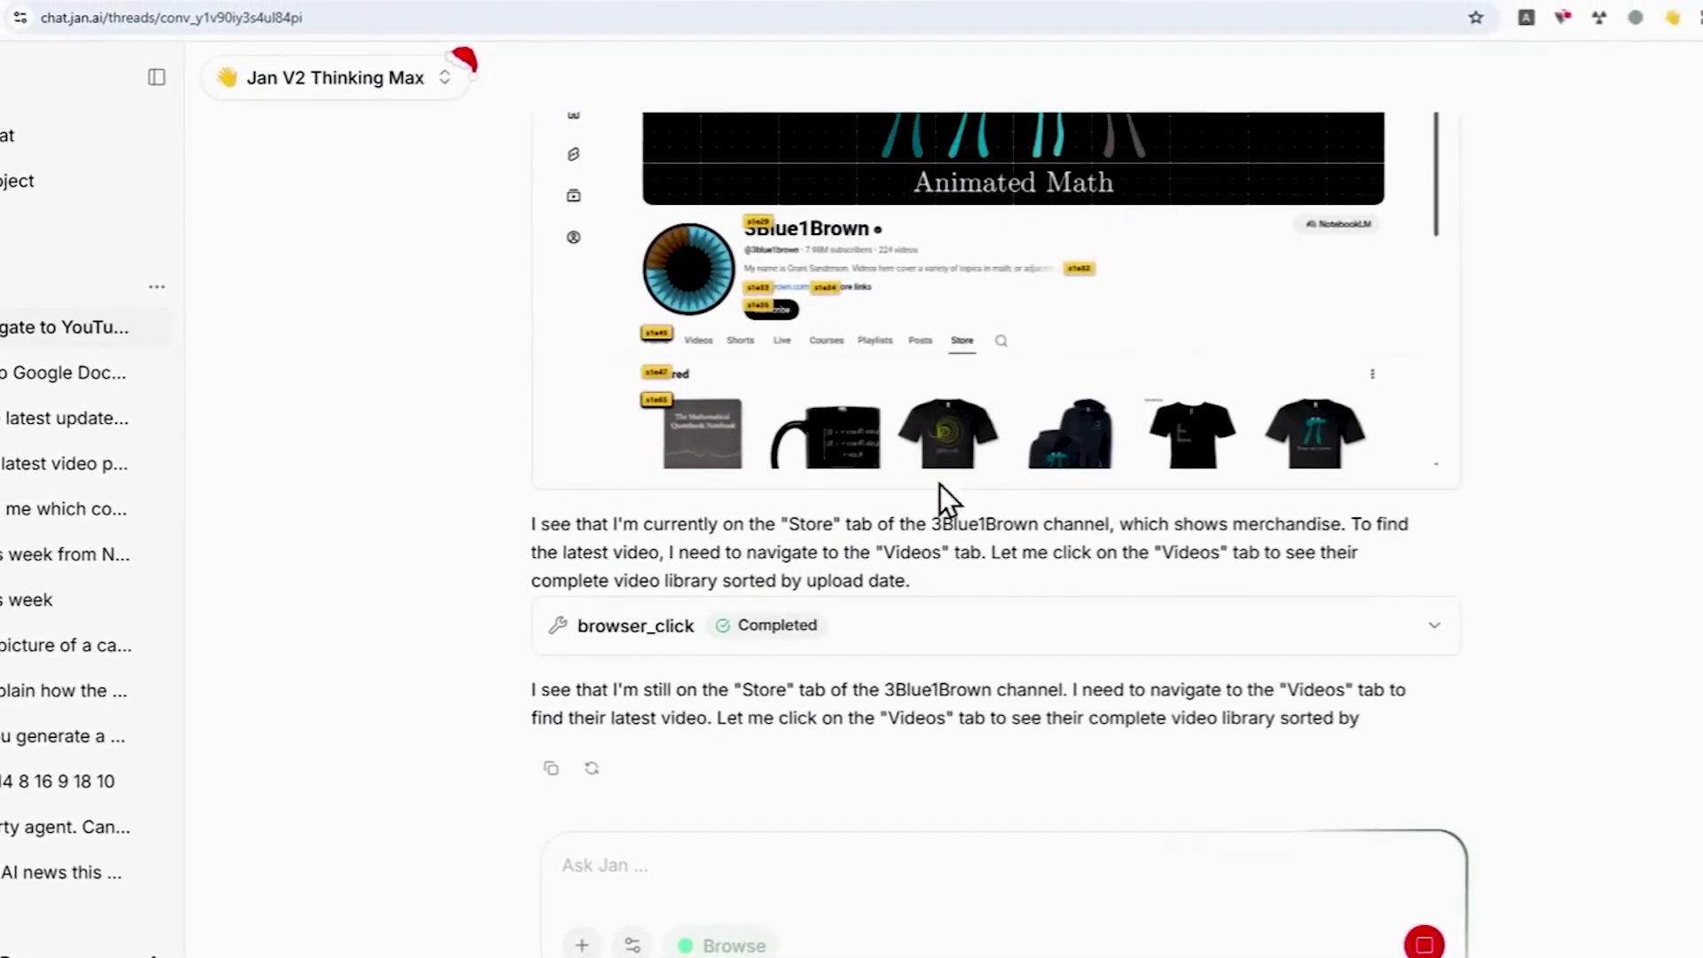
left_click(958, 601)
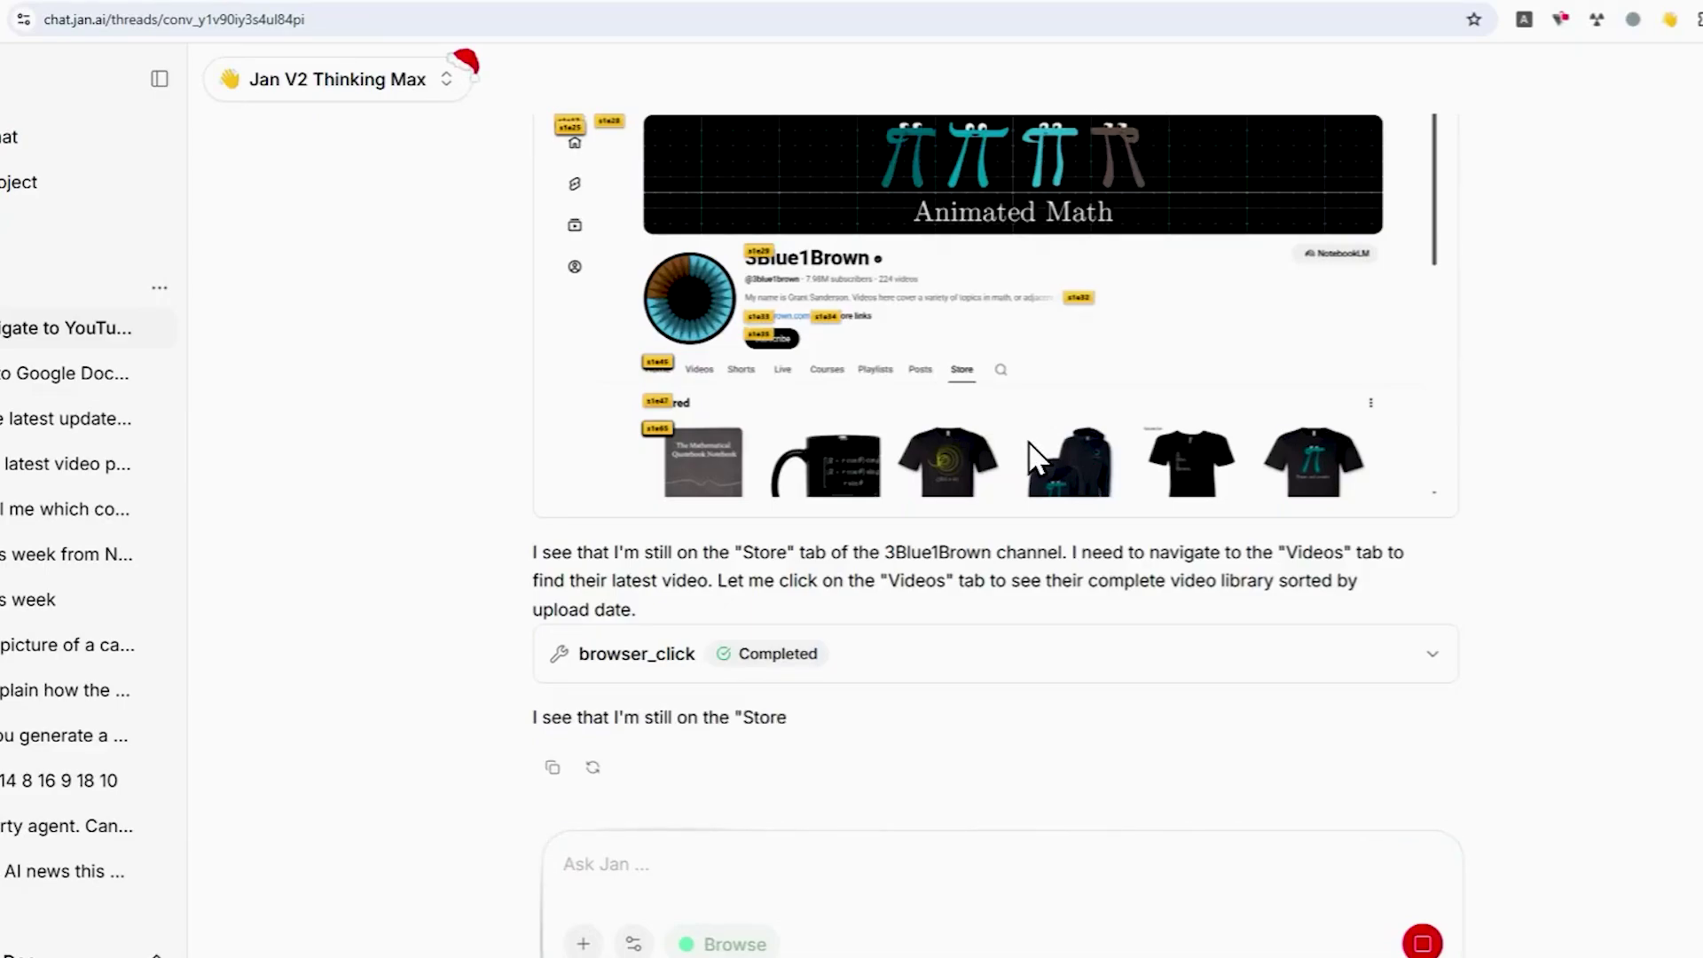
left_click(927, 636)
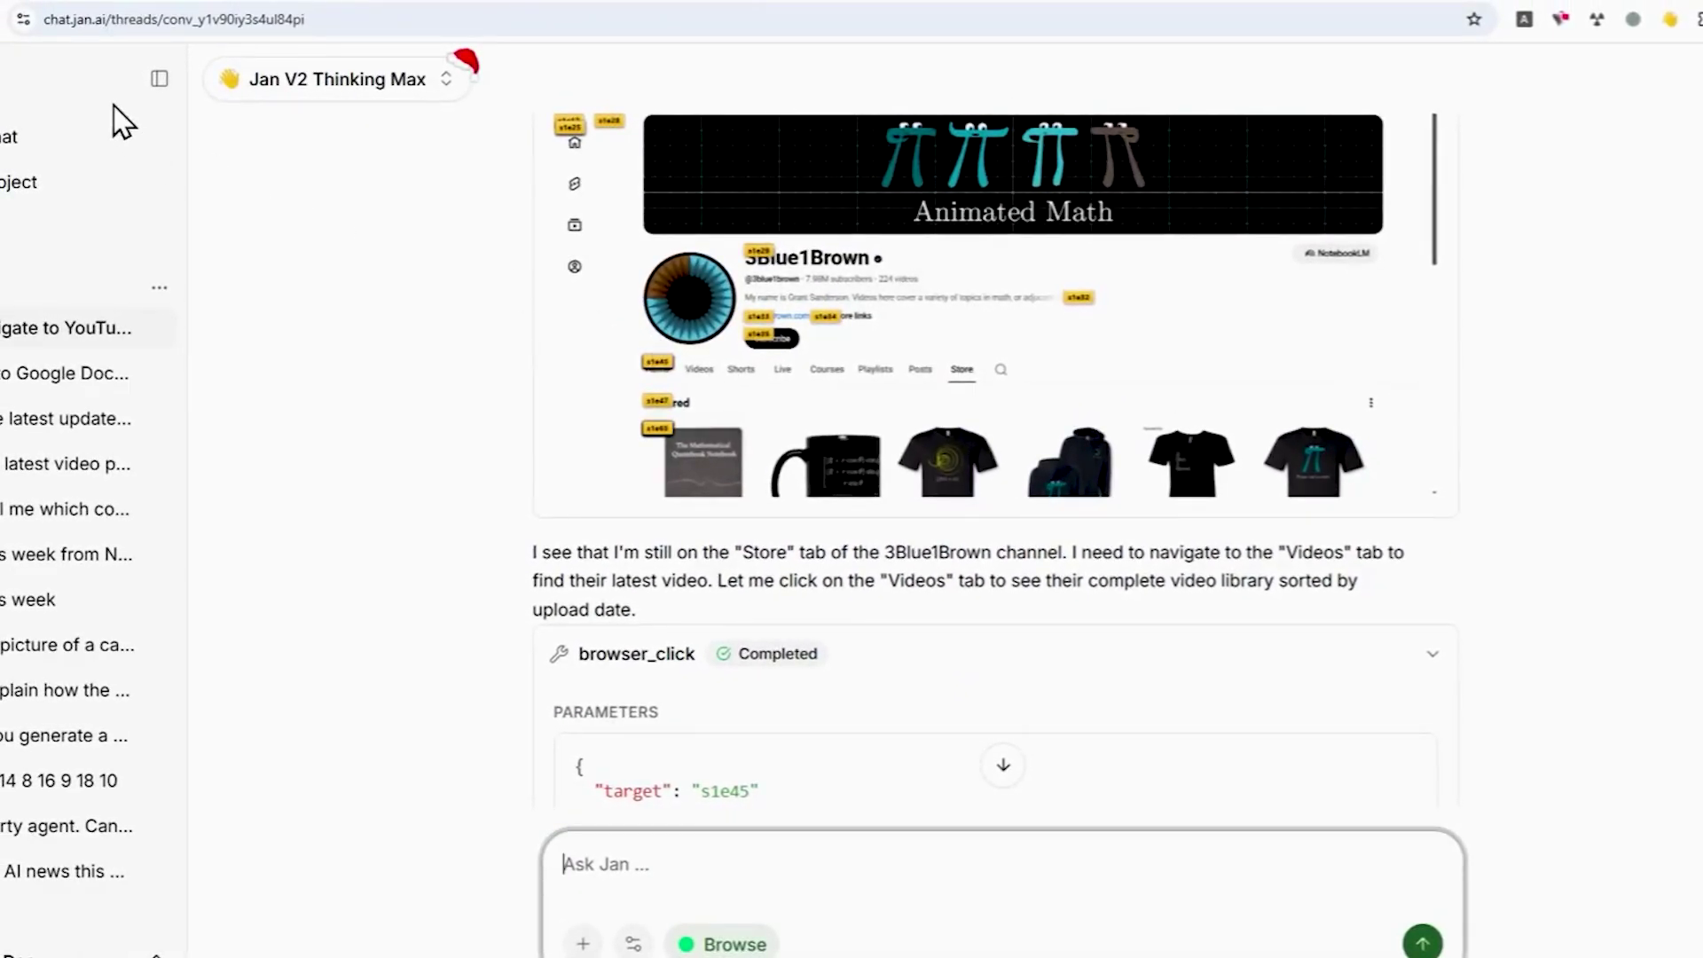
left_click(330, 80)
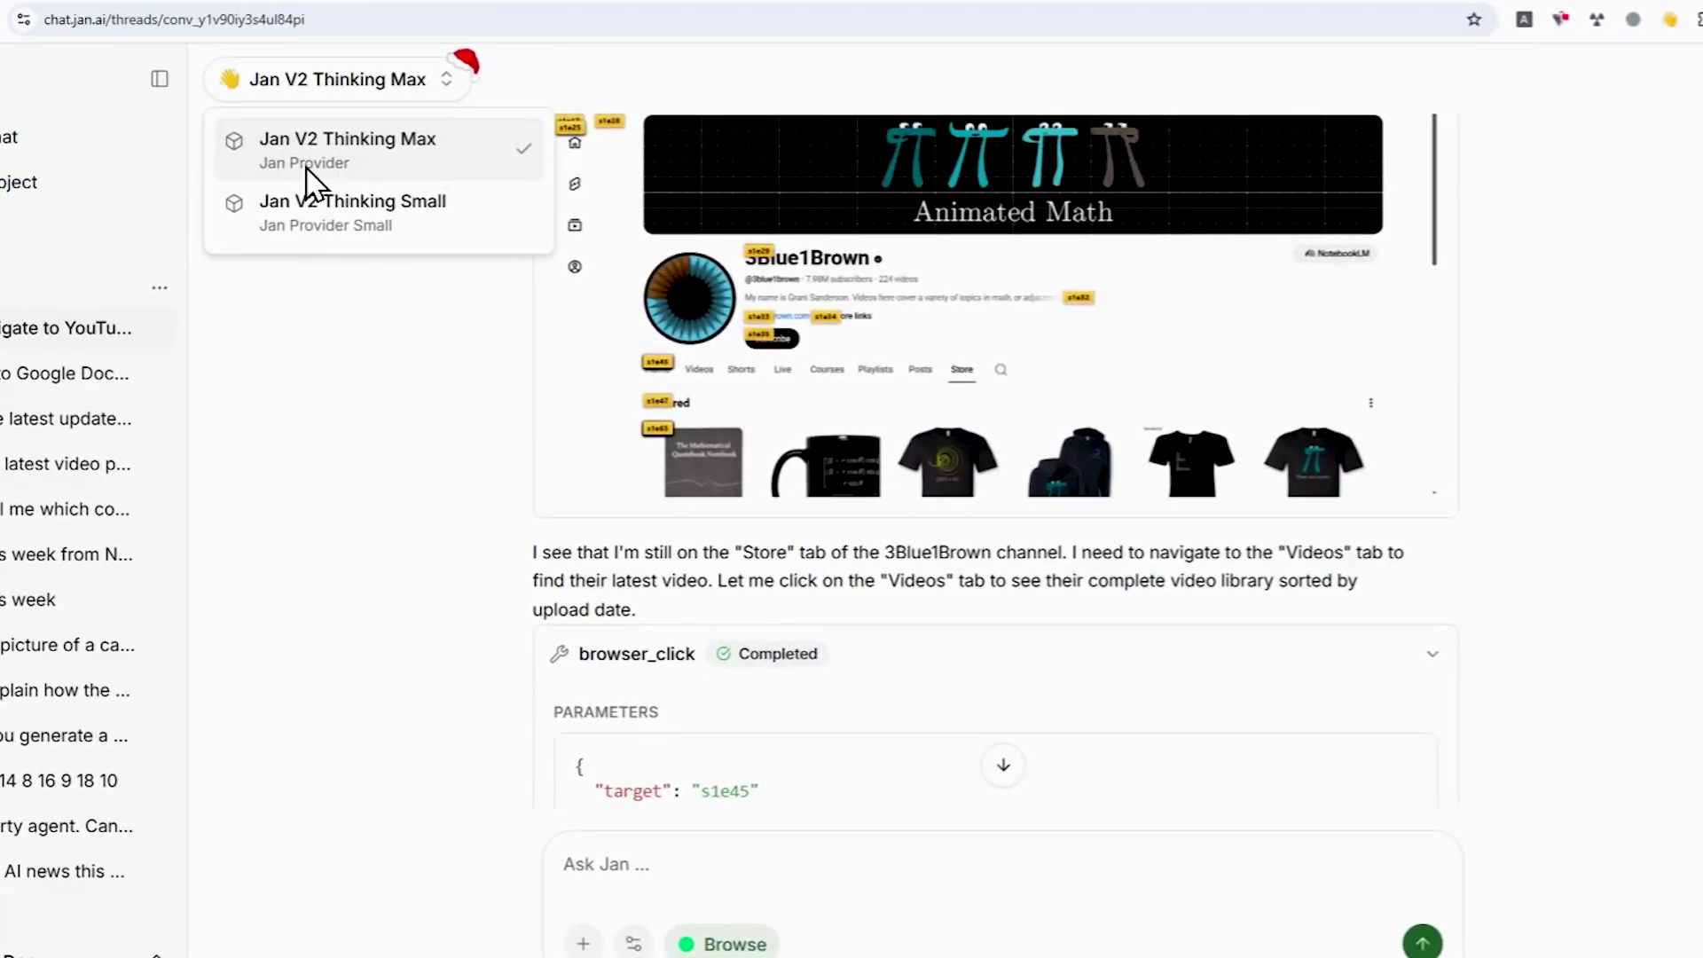
- Keep Jan V2 Thinking Max as the model and, in a new chat, ask Jan what's trending on X right now
left_click(363, 147)
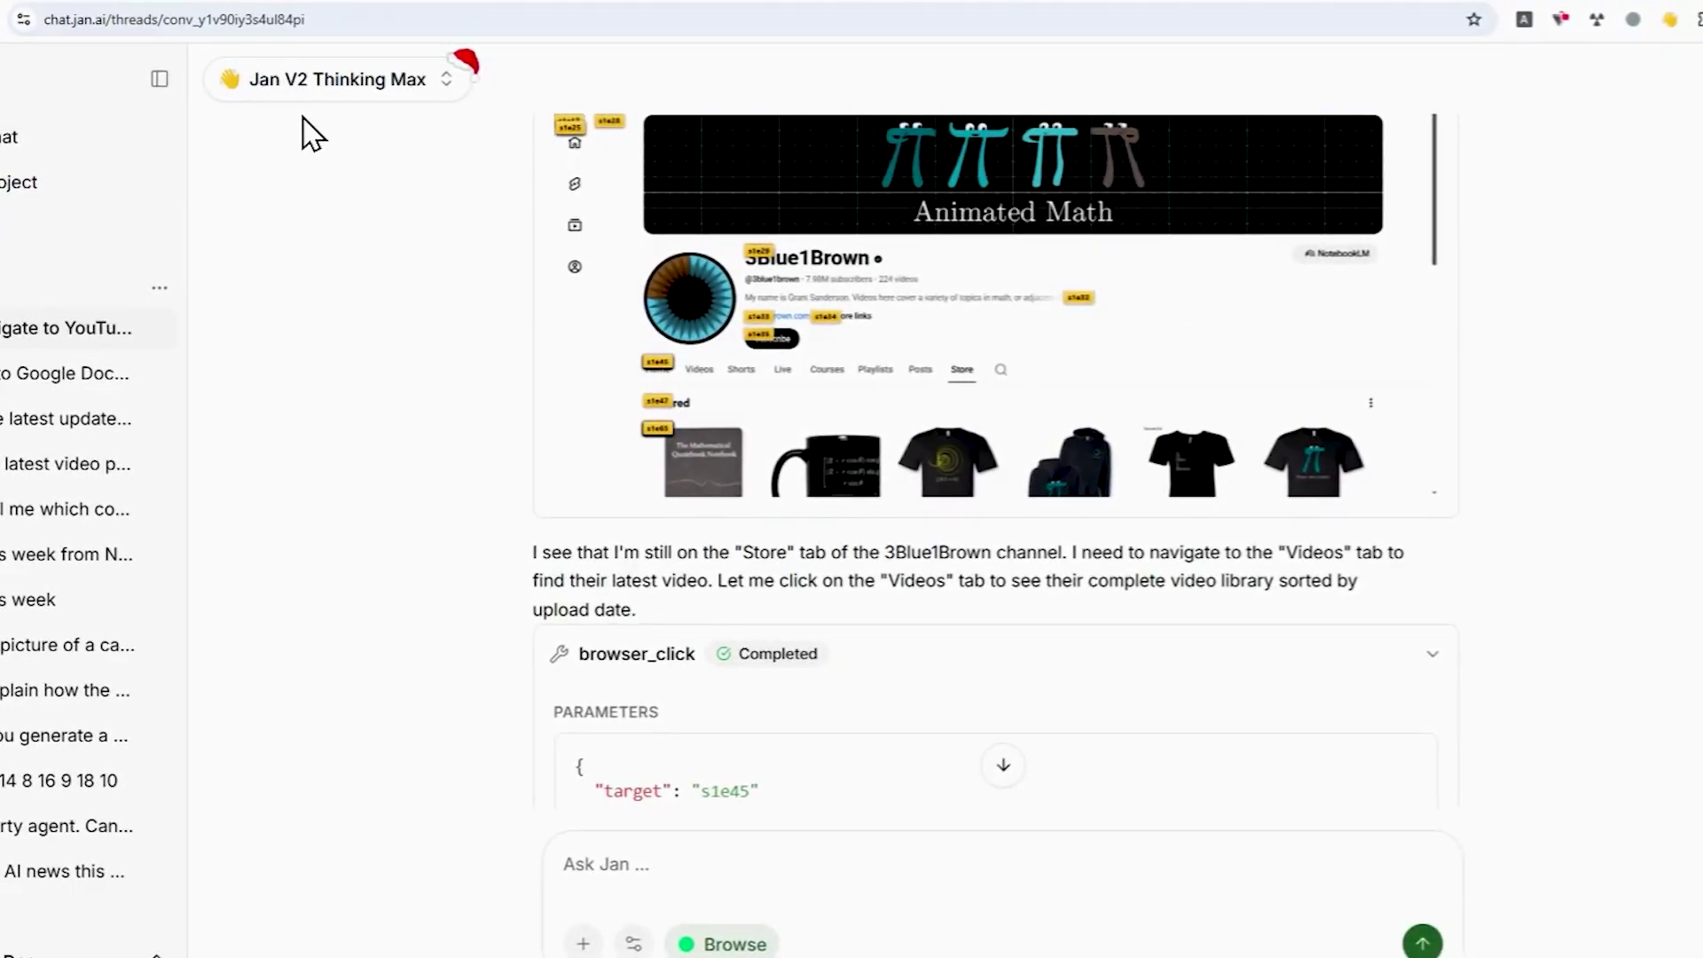
scroll(399, 359, "down", 5)
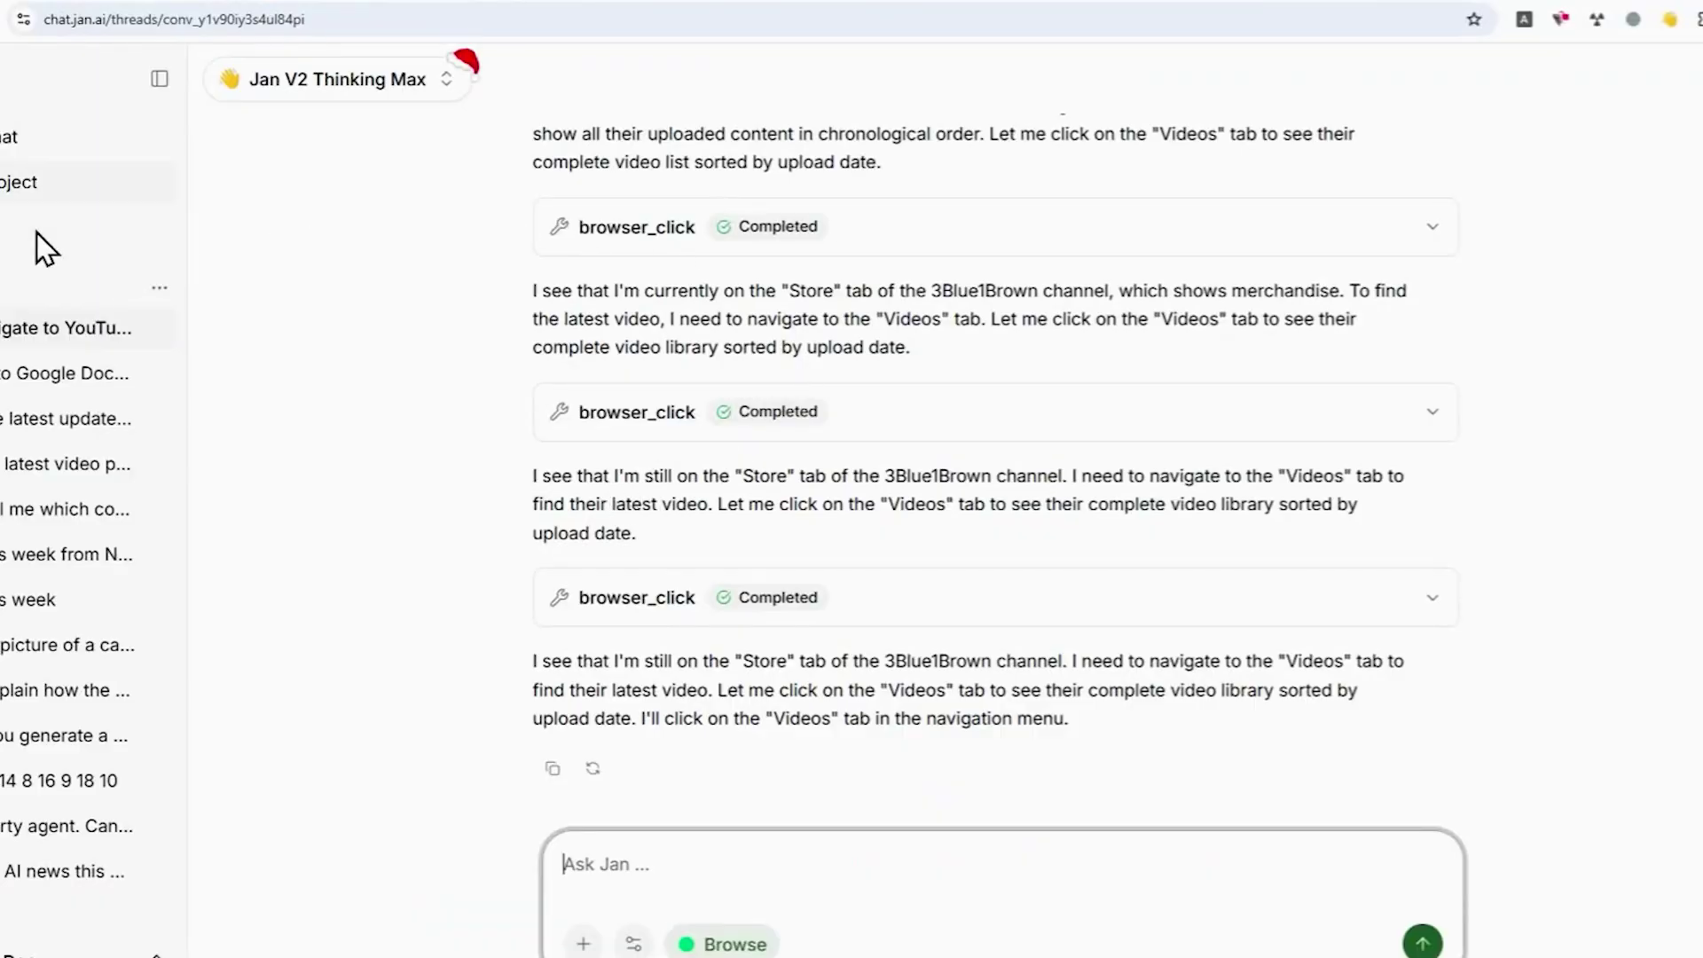
left_click(22, 142)
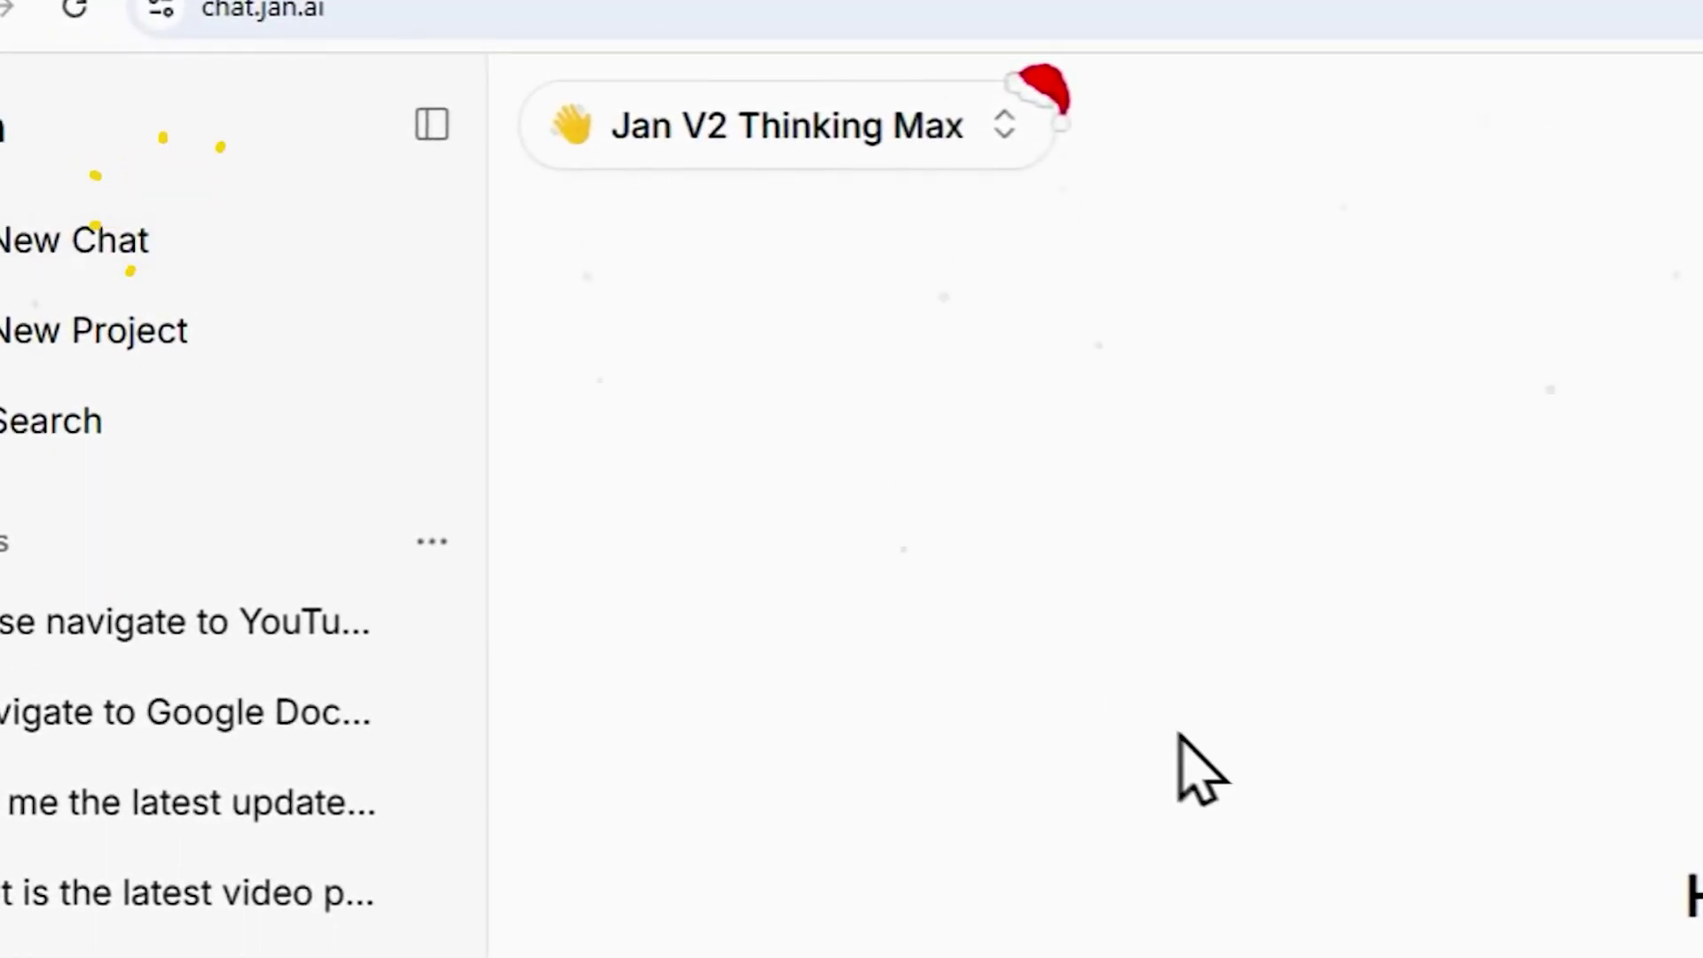
left_click(1099, 769)
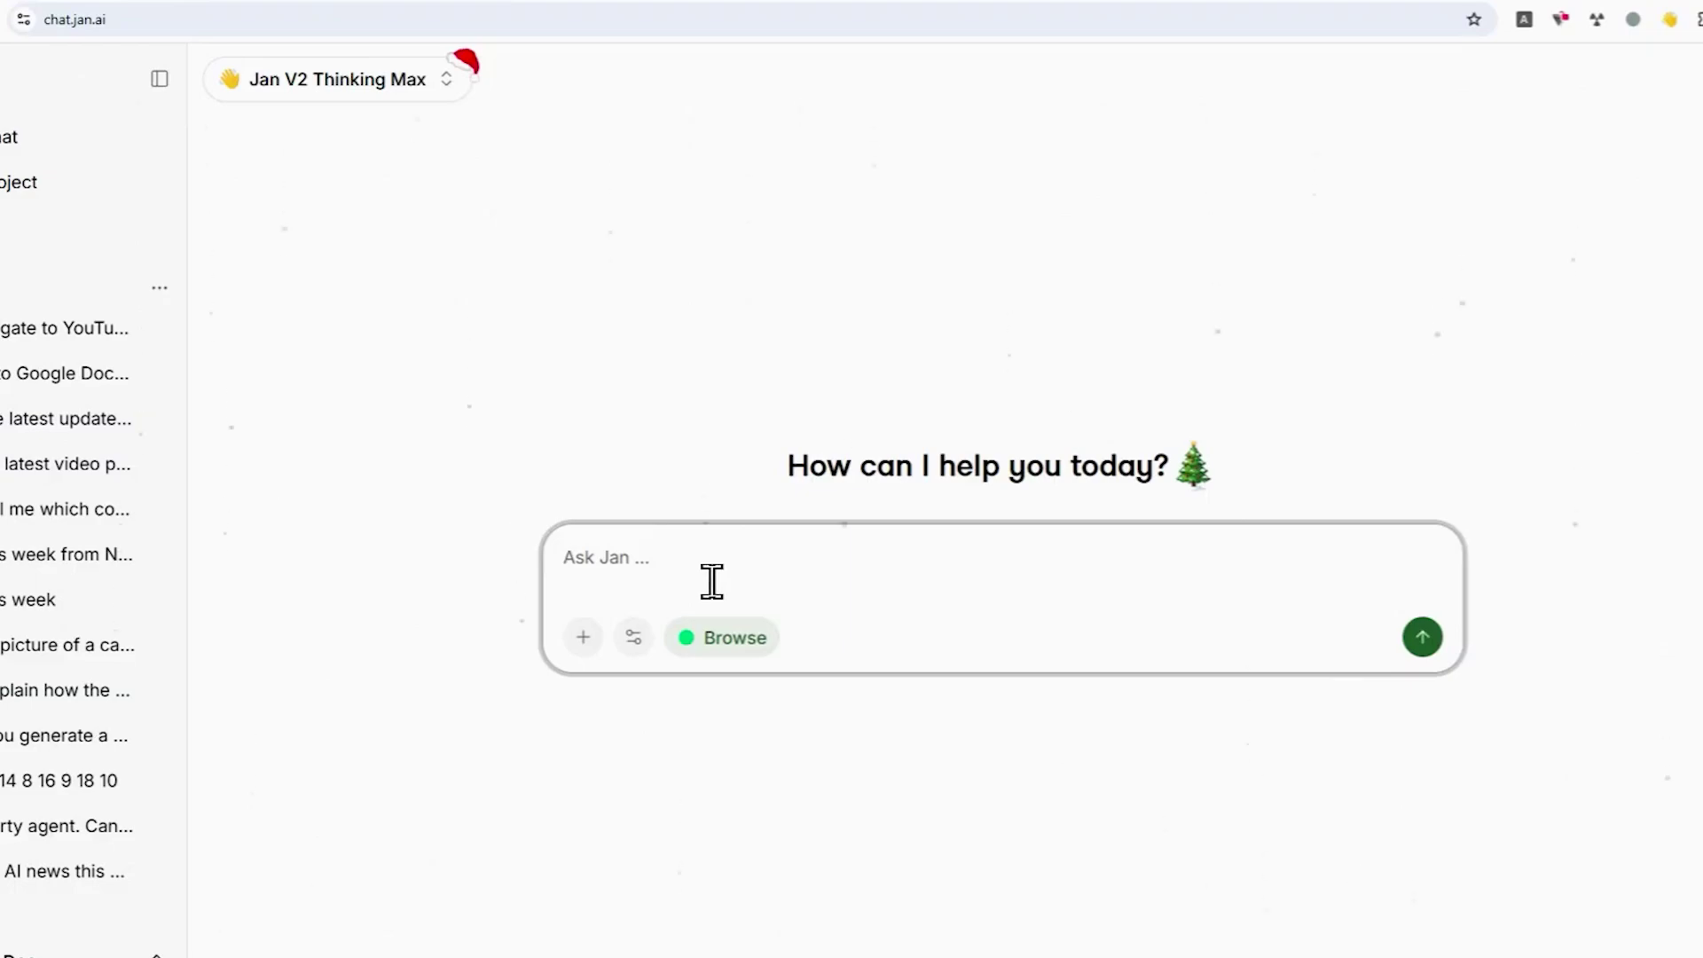
type("Can you tell me what's trending on X right now?")
left_click(1421, 639)
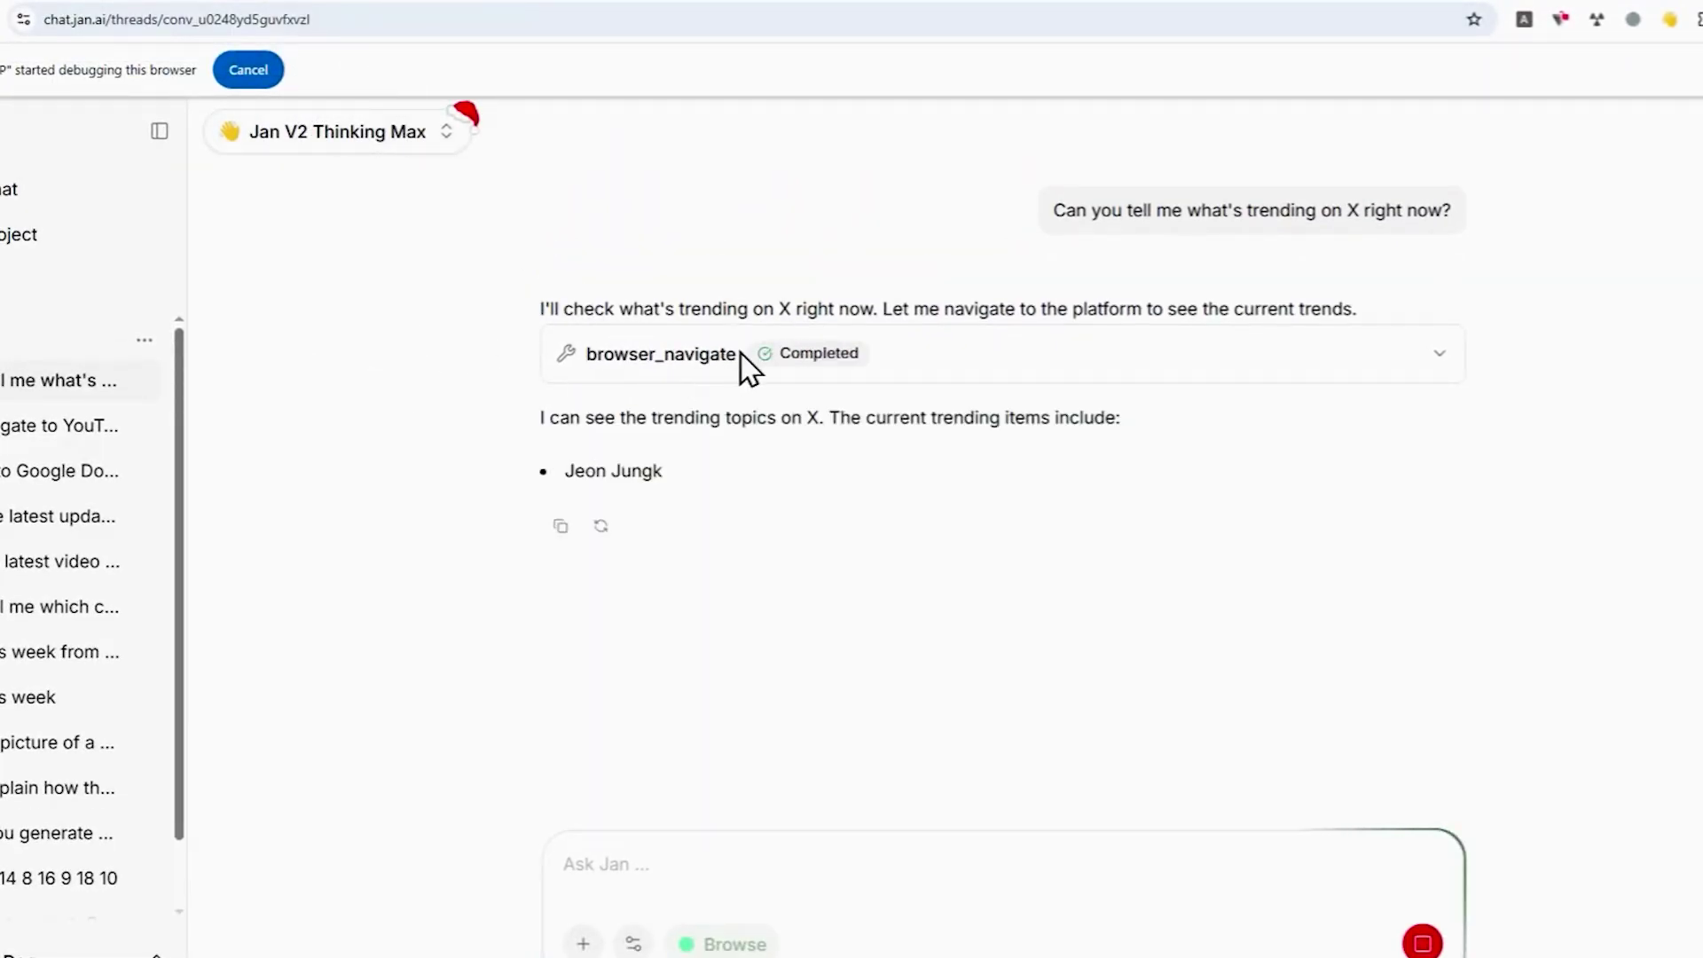
- Expand the browser_navigate result and compare Jan's listed trending topics with the news and trends on the X home page
left_click(700, 351)
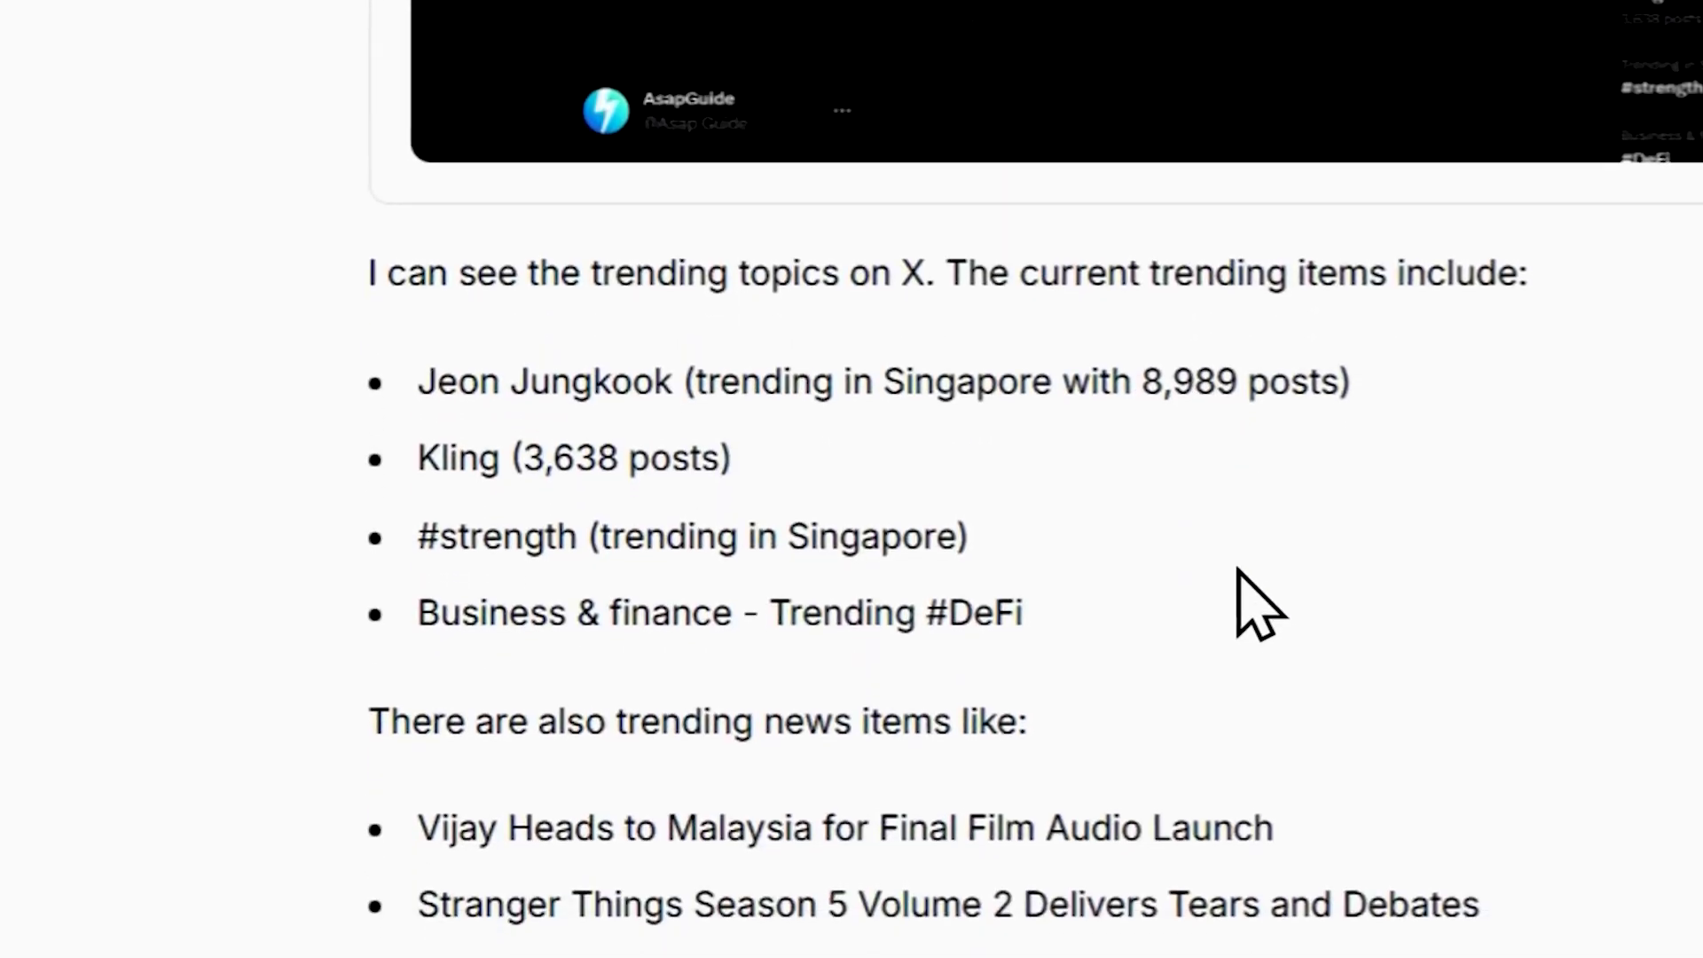
left_click(422, 355)
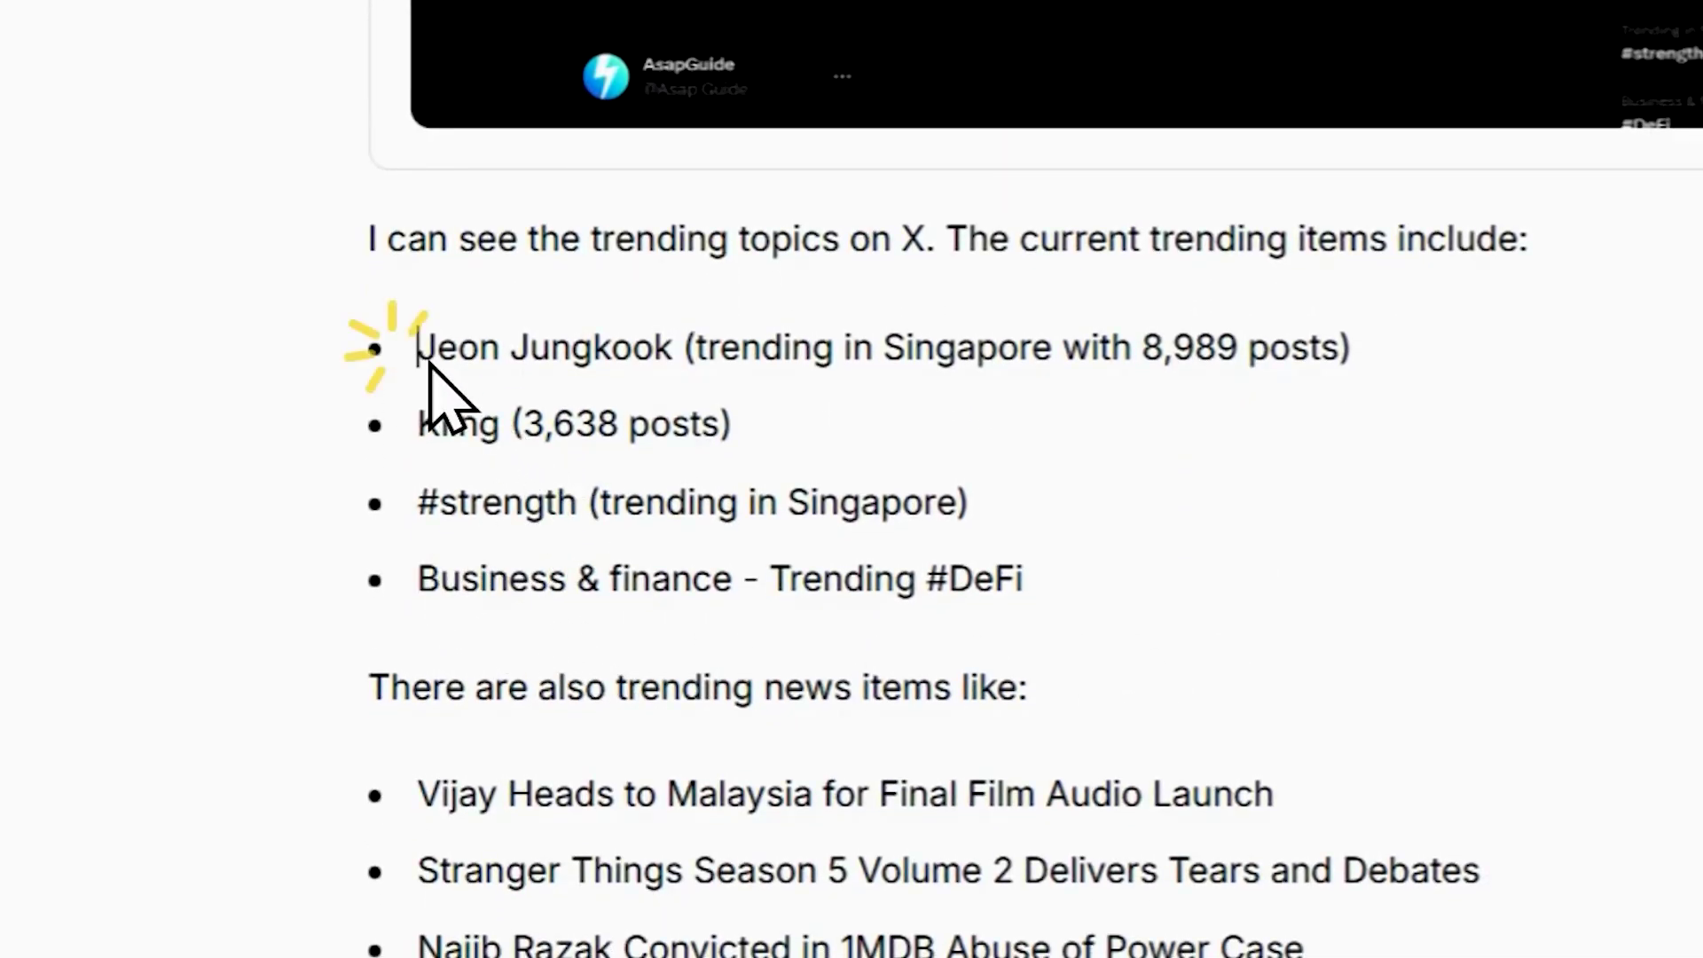
mouse_move(430, 363)
left_mouse_down()
mouse_move(943, 410)
mouse_move(1027, 381)
mouse_move(449, 381)
left_mouse_up()
left_click(661, 350)
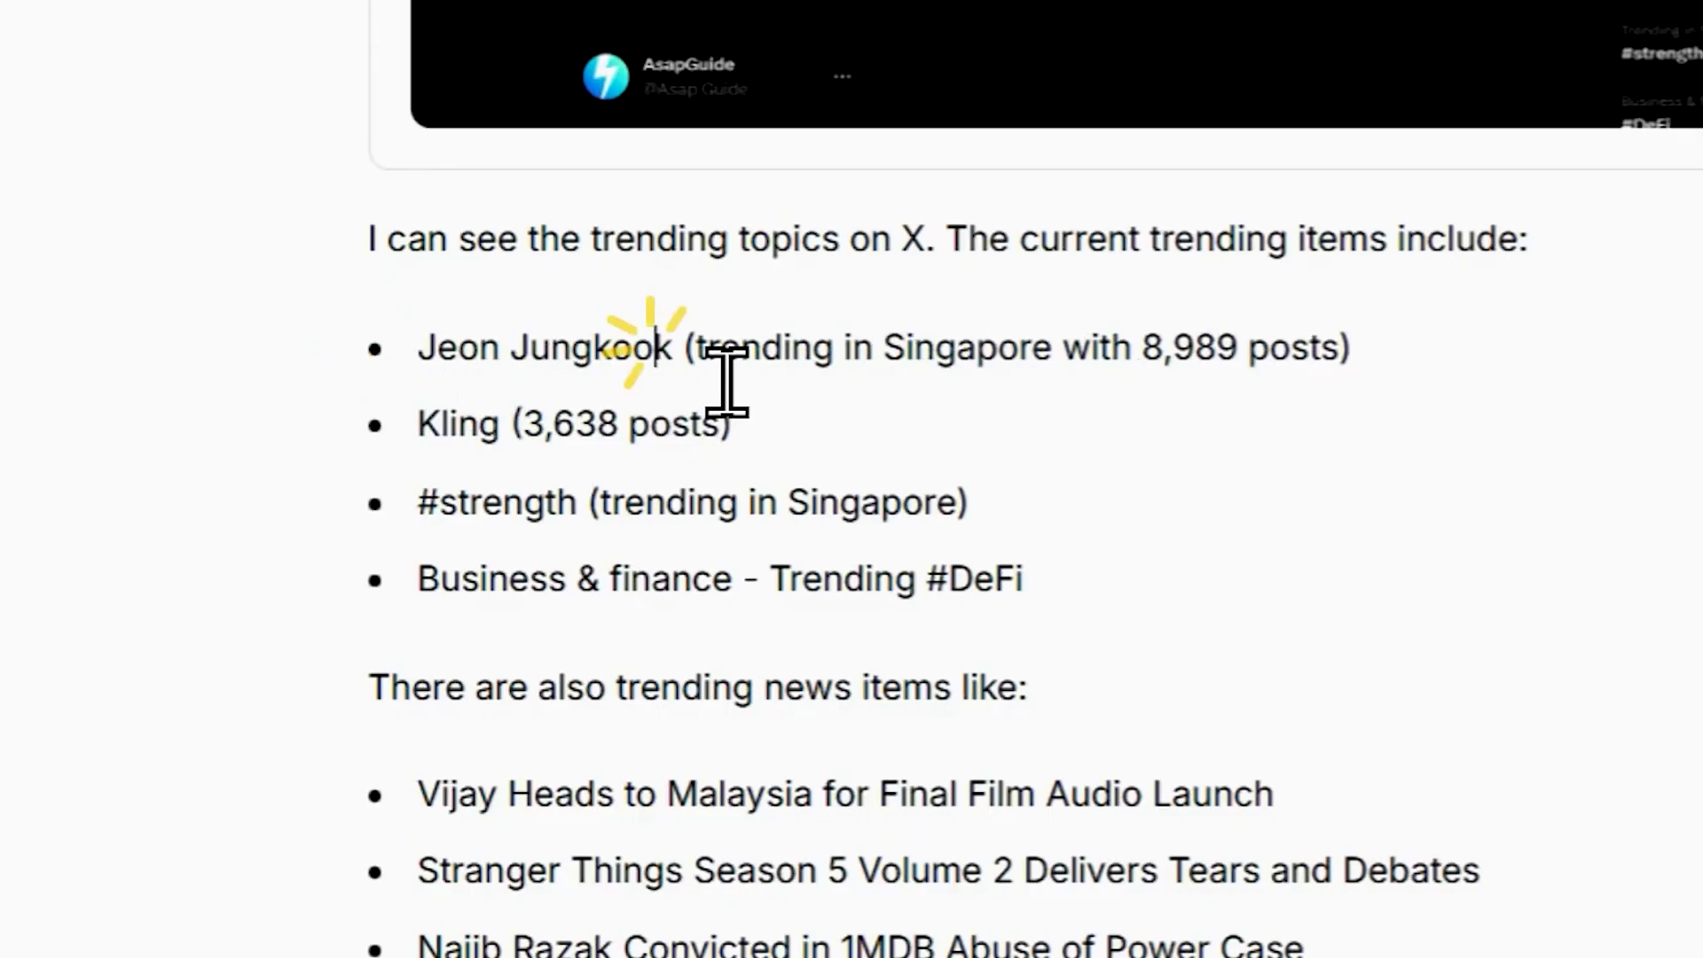
left_click(443, 424)
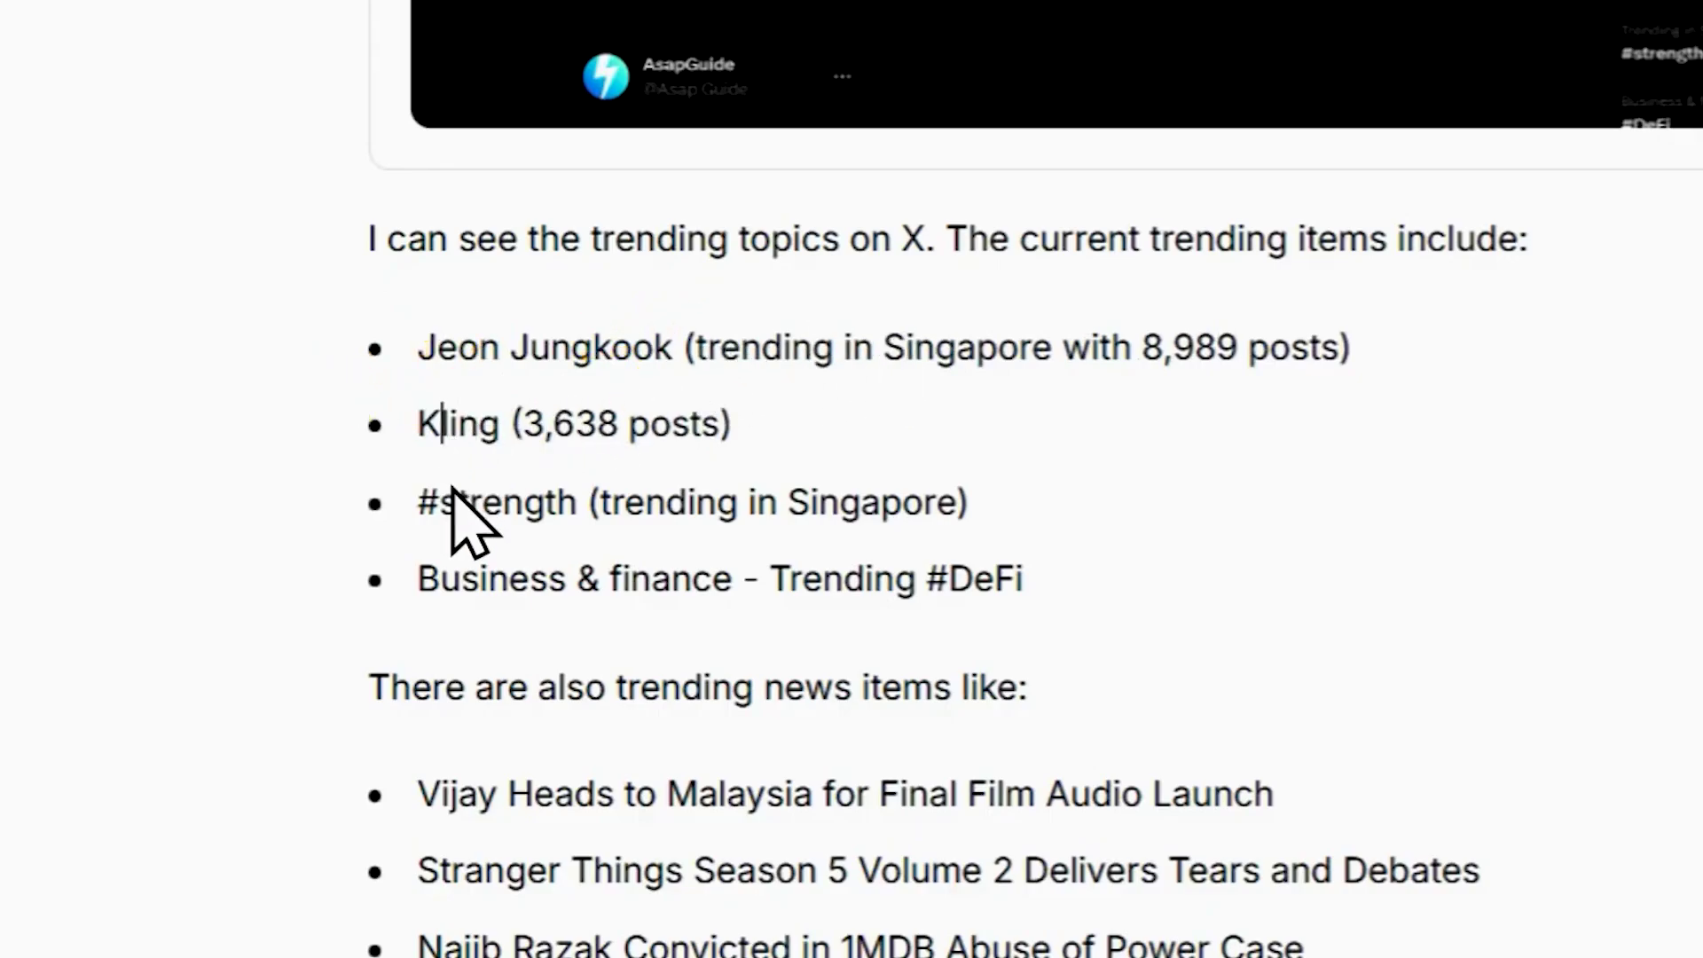
scroll(684, 609, "up", 5)
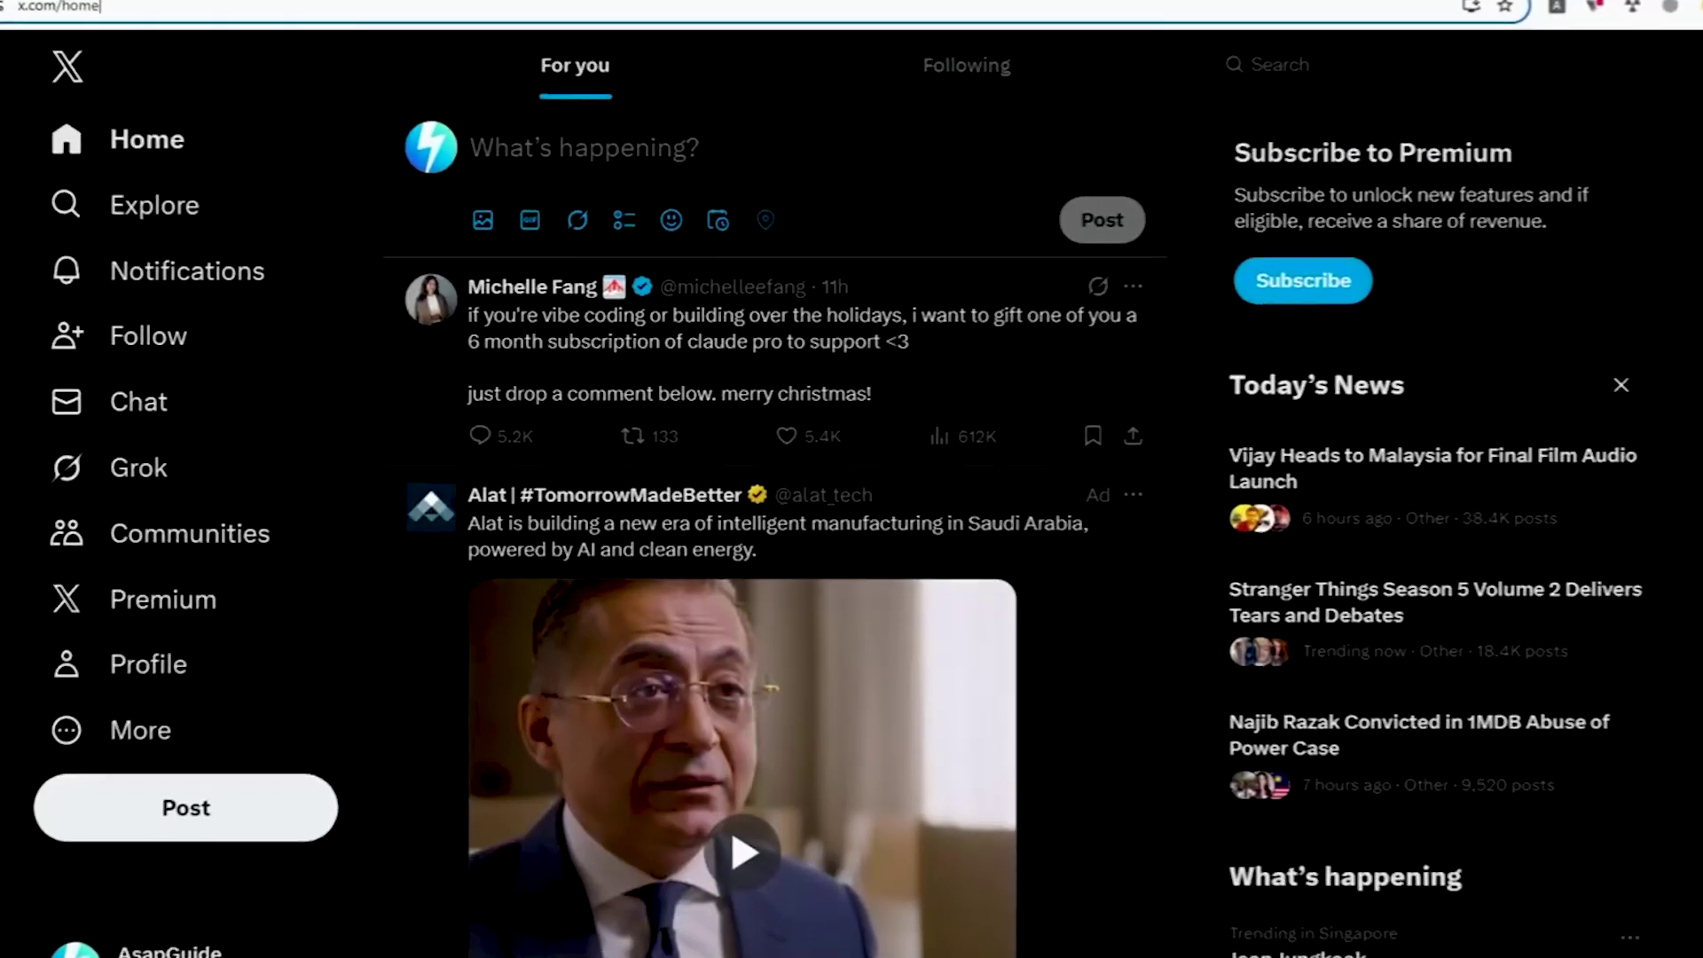
scroll(1330, 550, "down", 5)
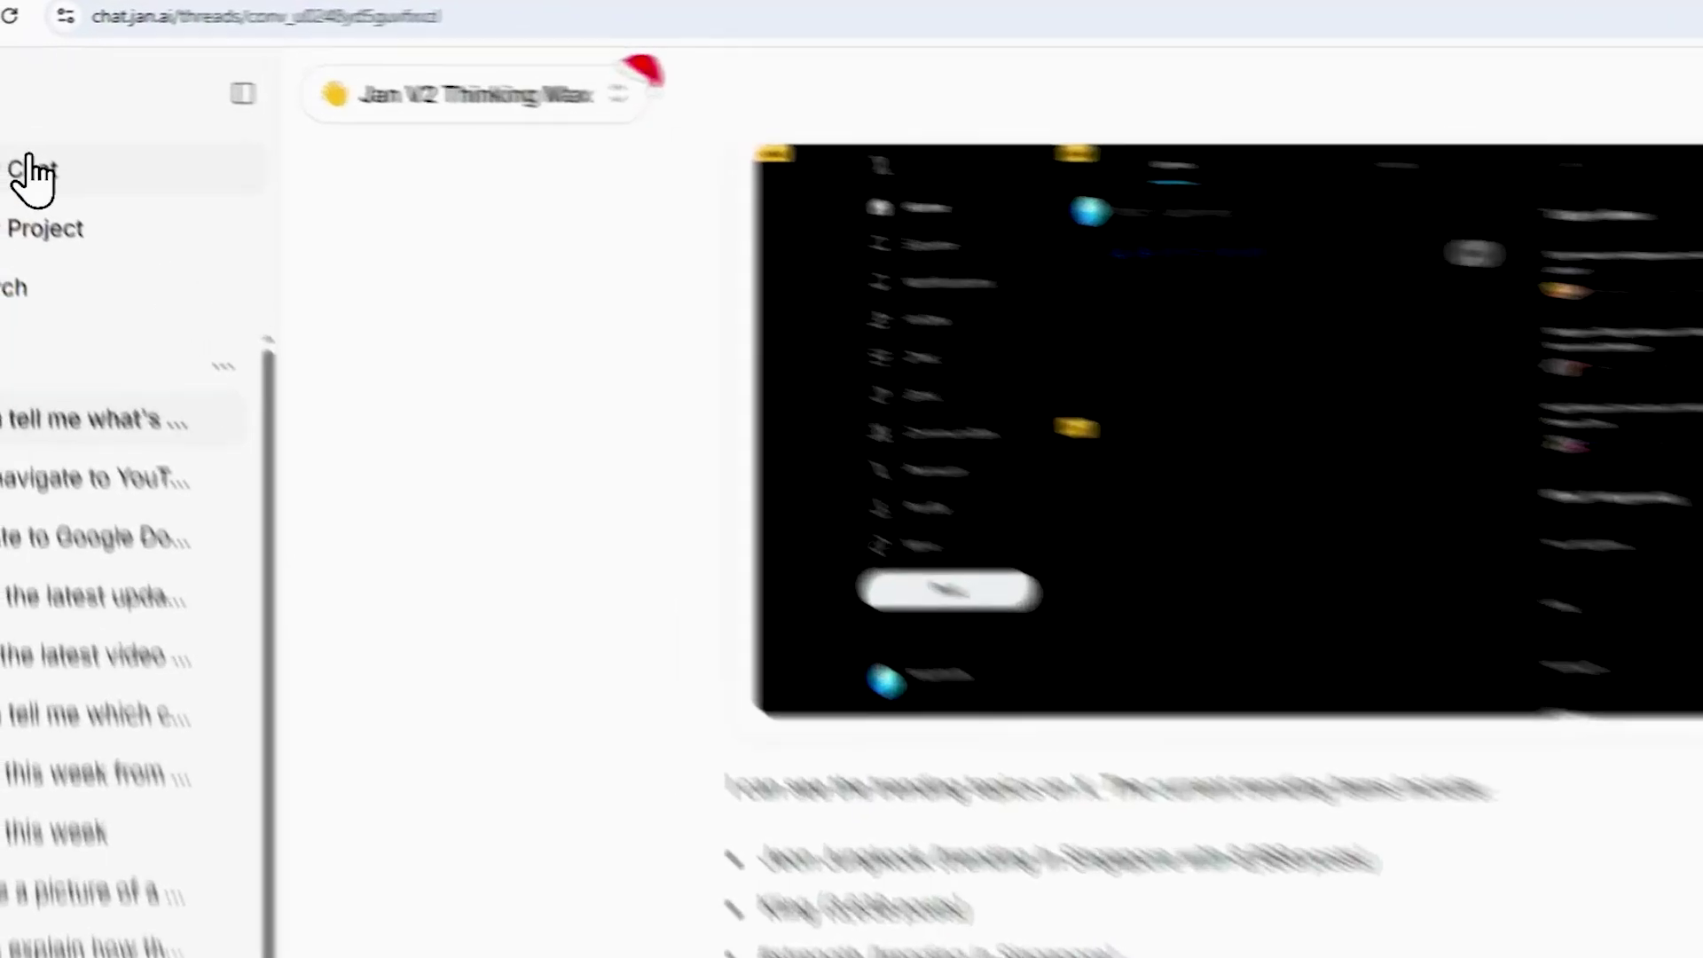
- Start another new Jan chat and open the Jan Browser MCP extension to check which tab is active for browser use
left_click(18, 155)
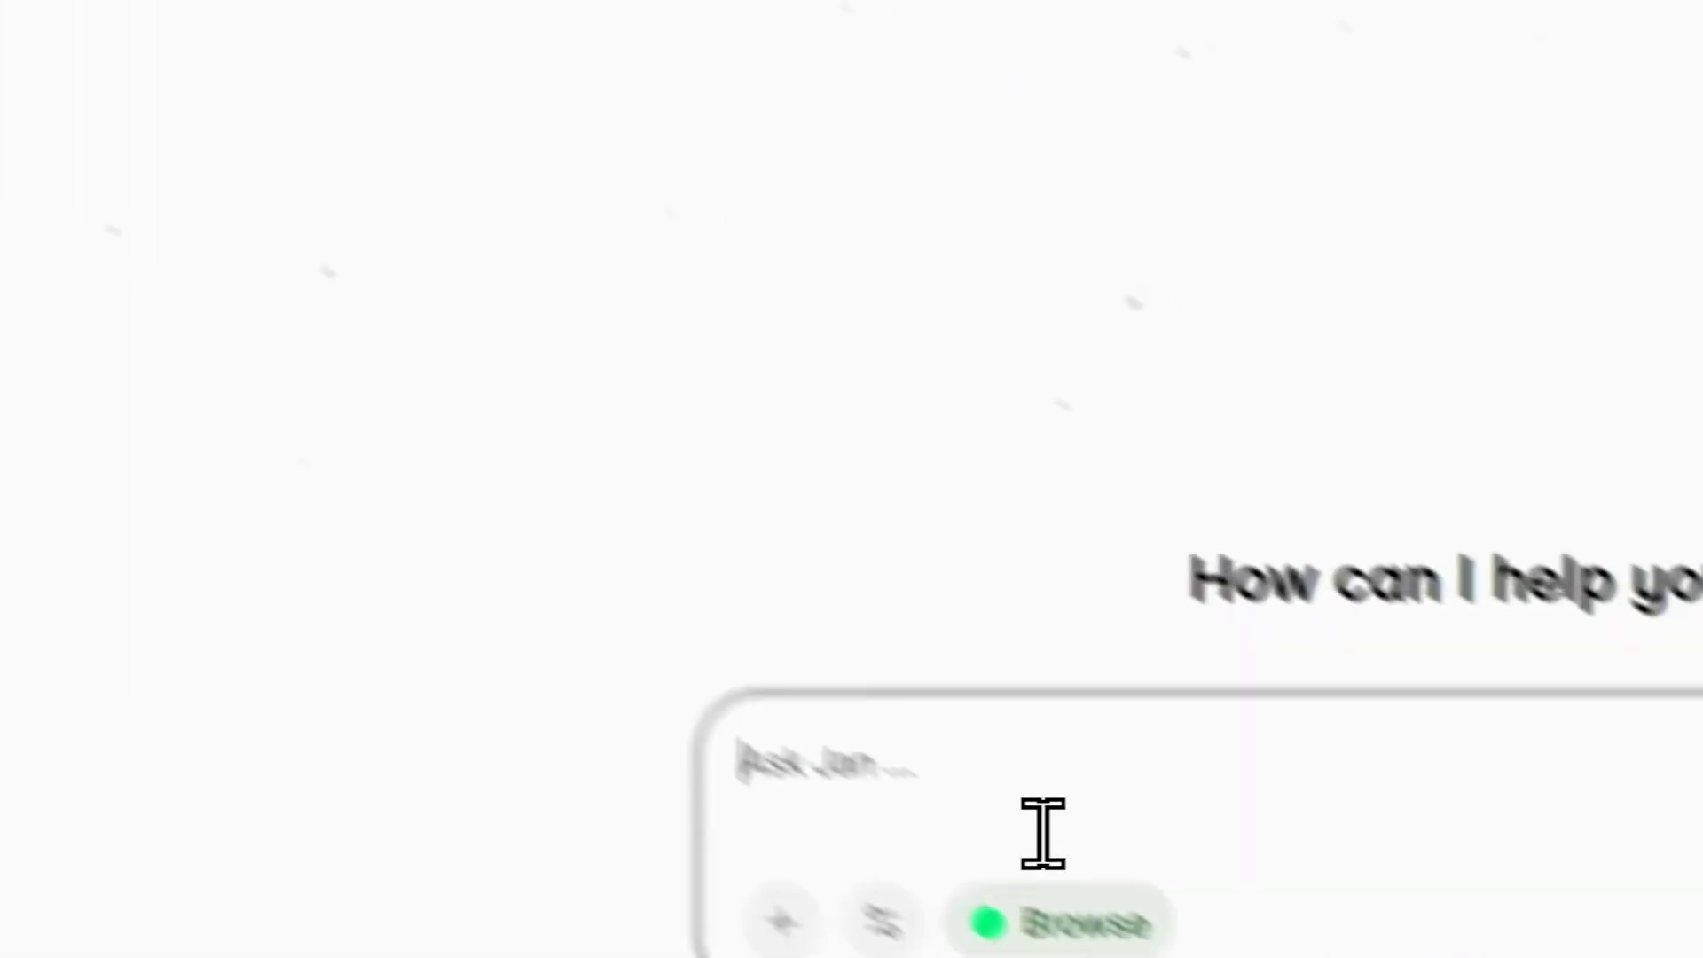
left_click(1043, 832)
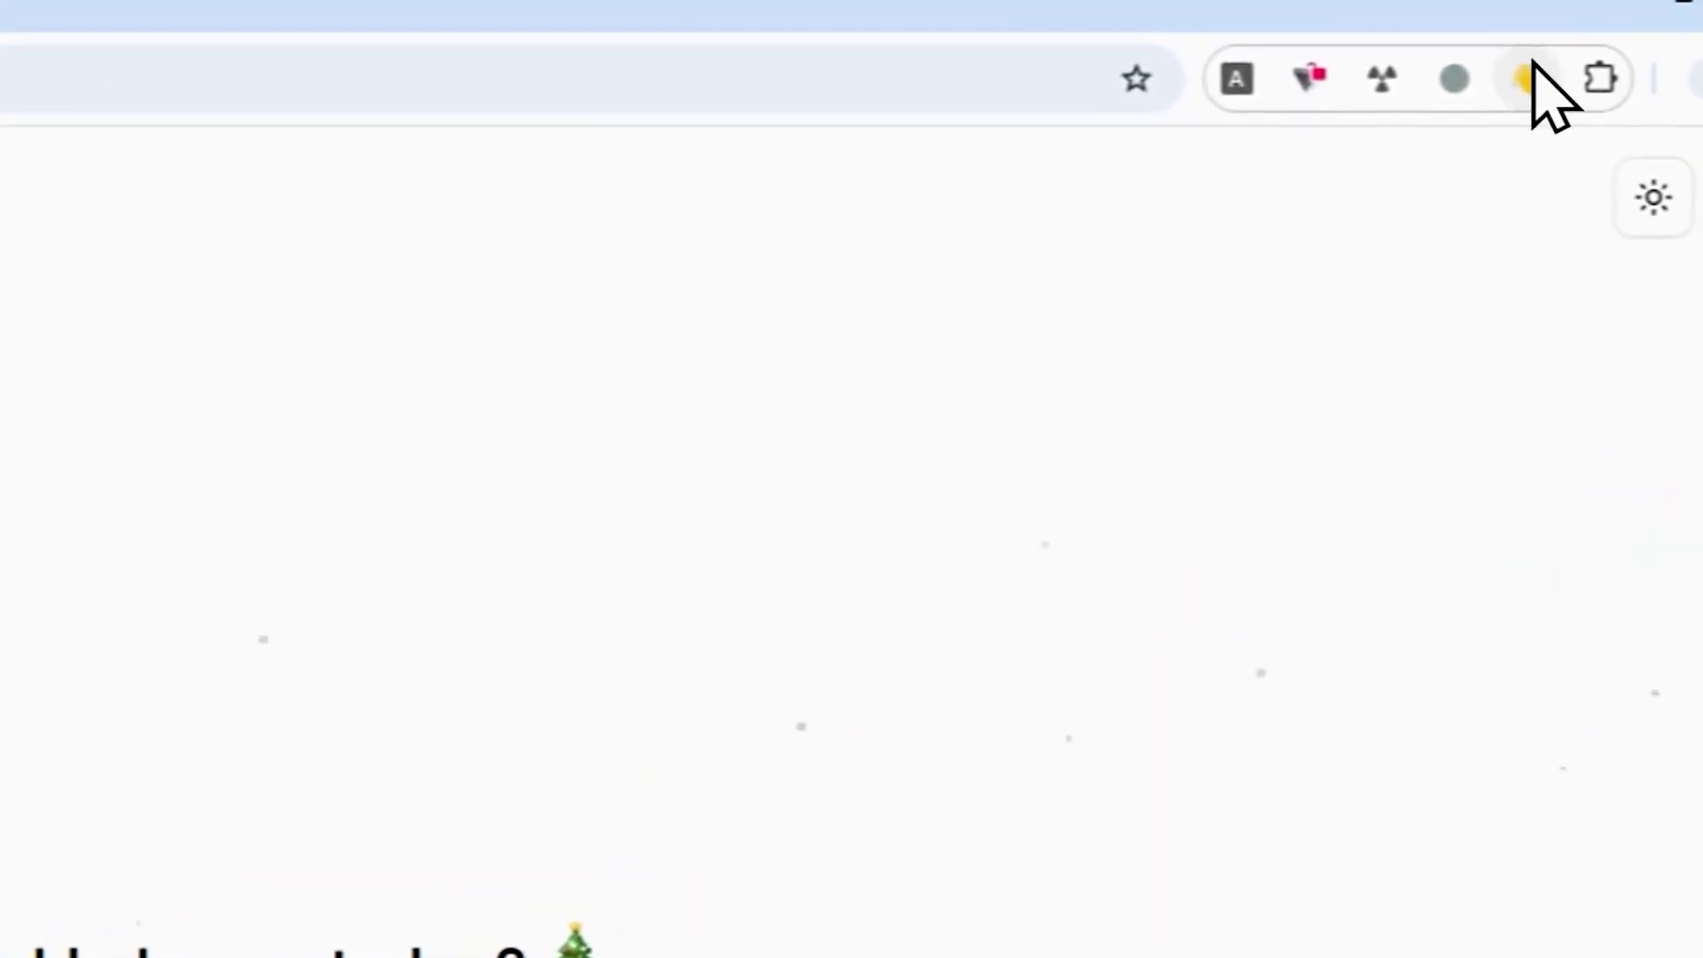
left_click(1525, 74)
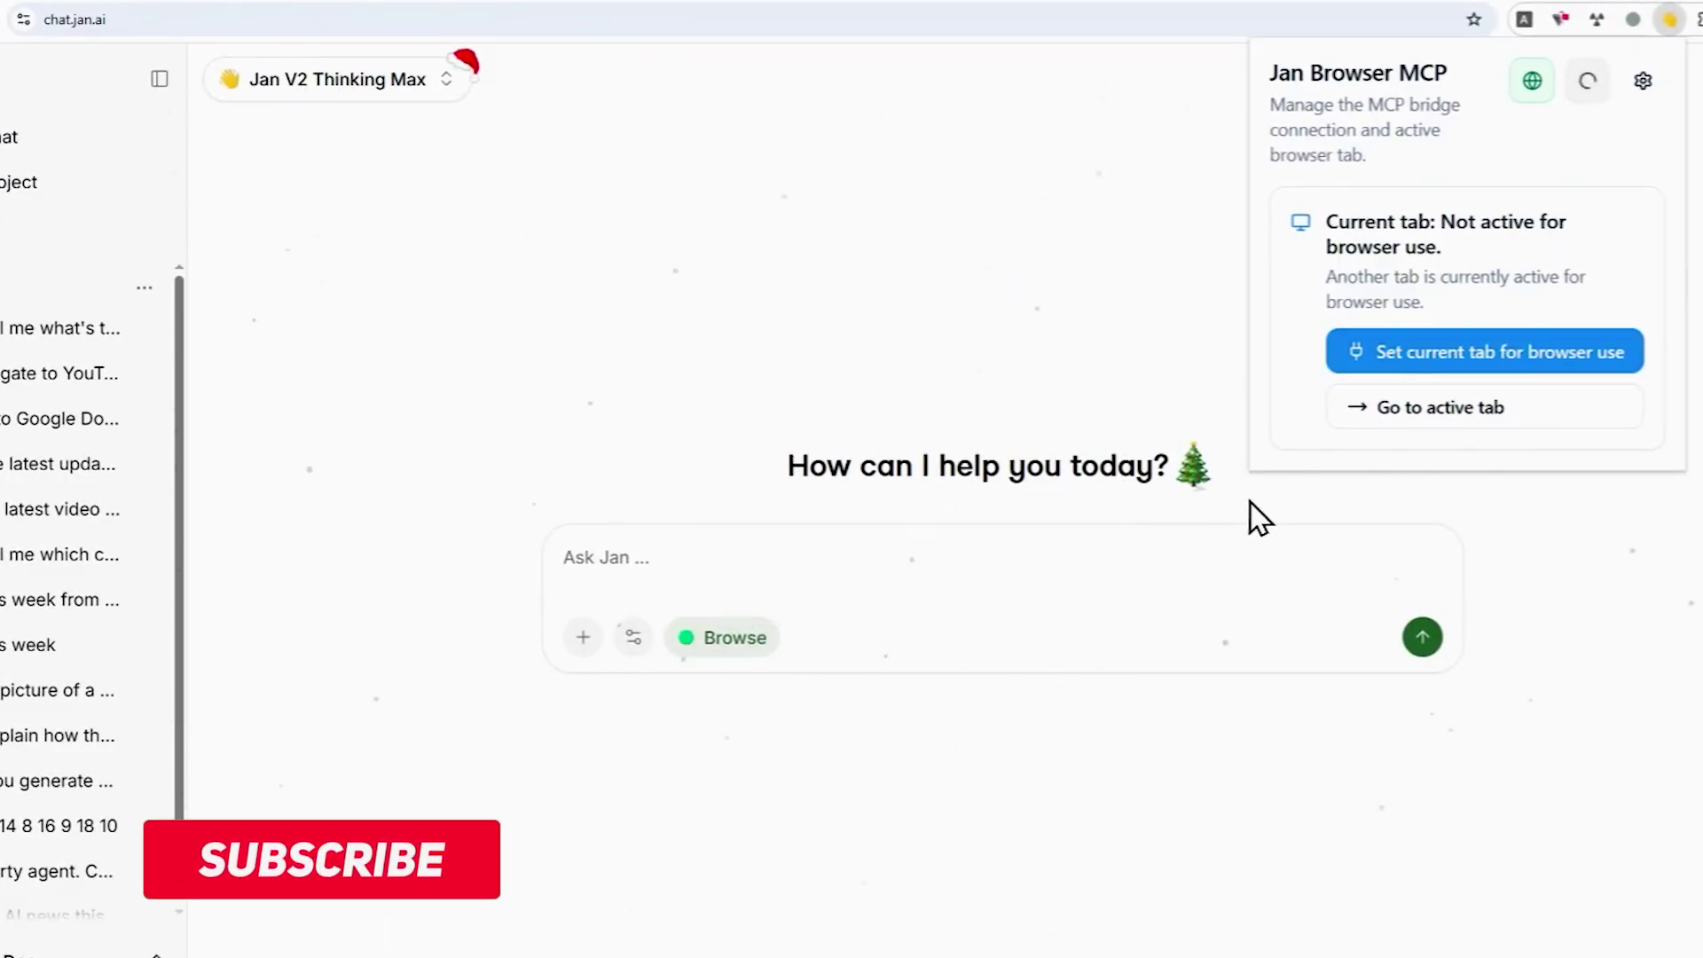
- Close the Jan Browser MCP view and turn off the Browse tool for the new chat
left_click(655, 587)
left_click(683, 648)
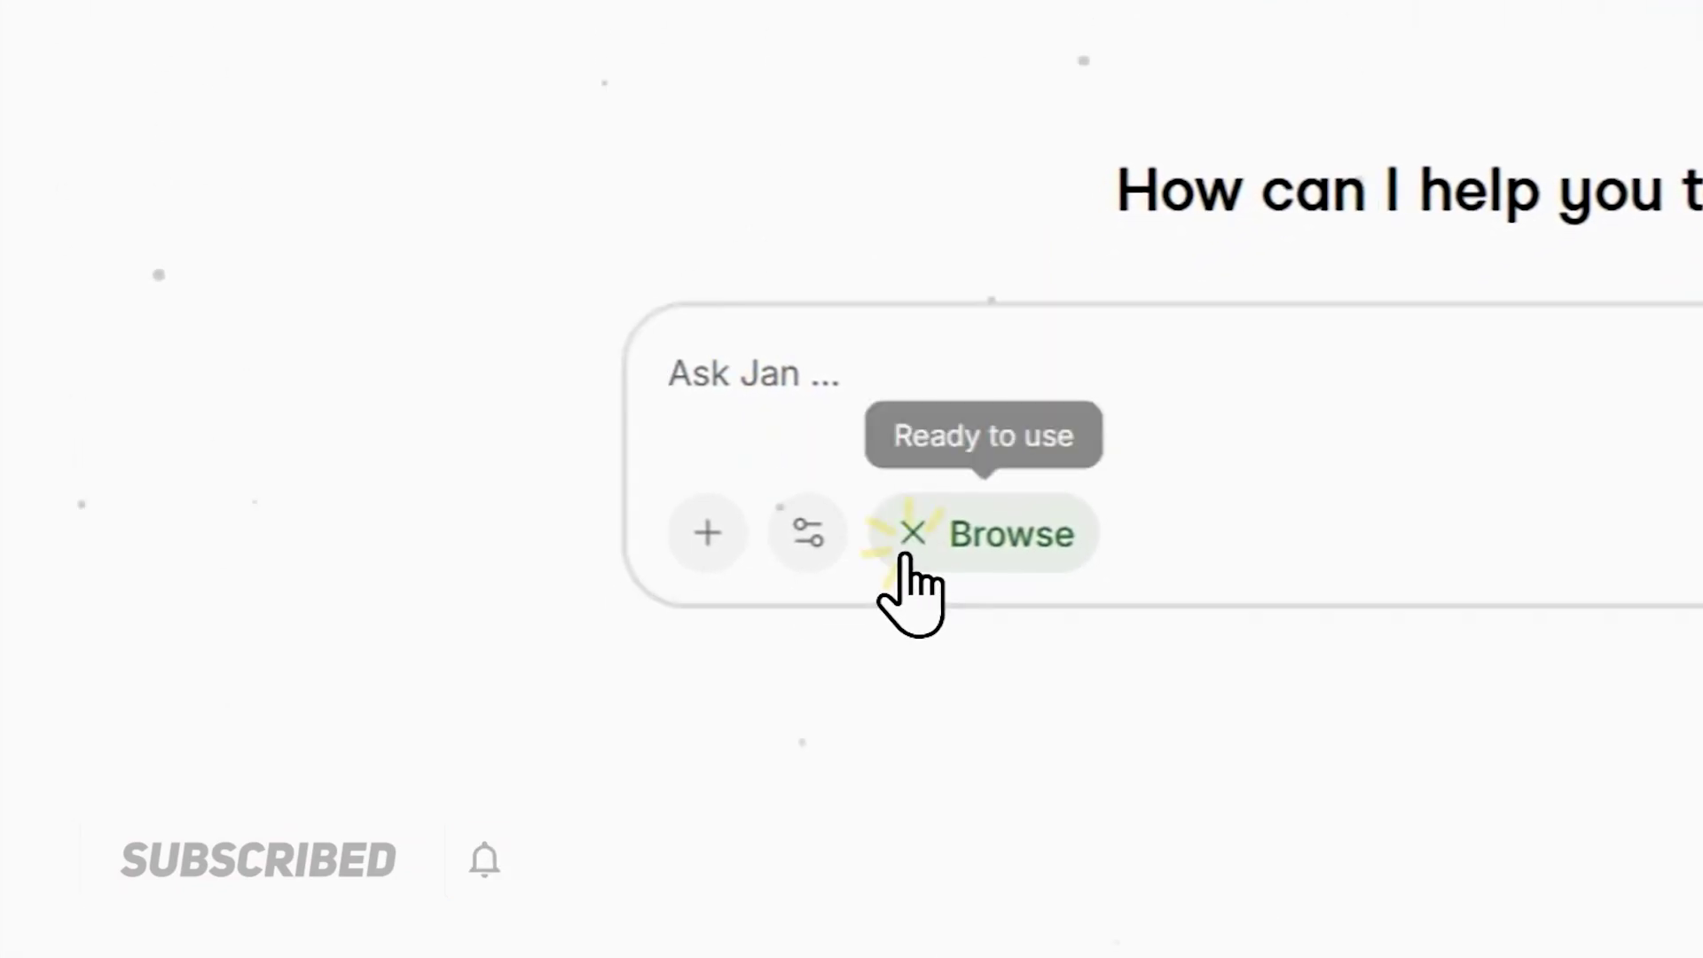